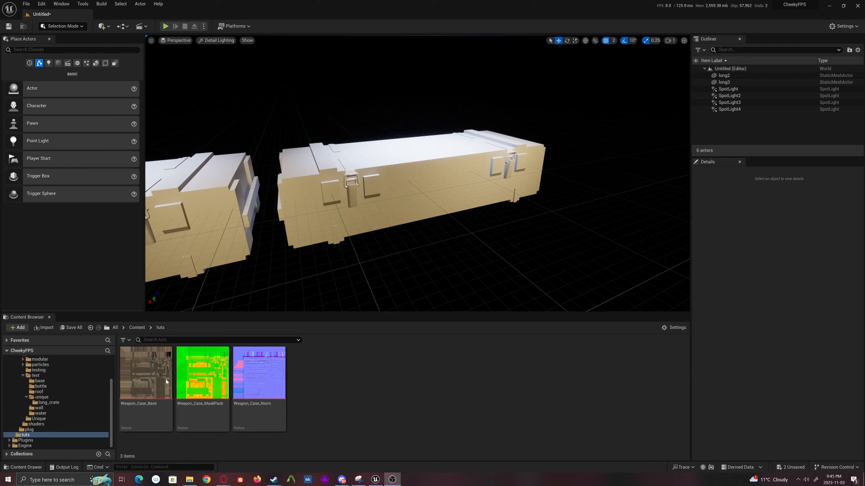
# Step: Create a new material named MM_MasterNormal in the tuts folder
pyautogui.rightClick(347, 362)
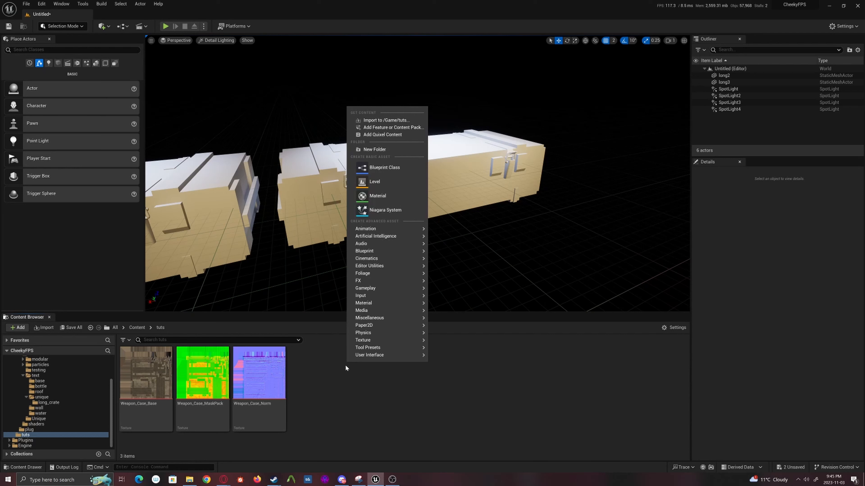
pyautogui.click(376, 198)
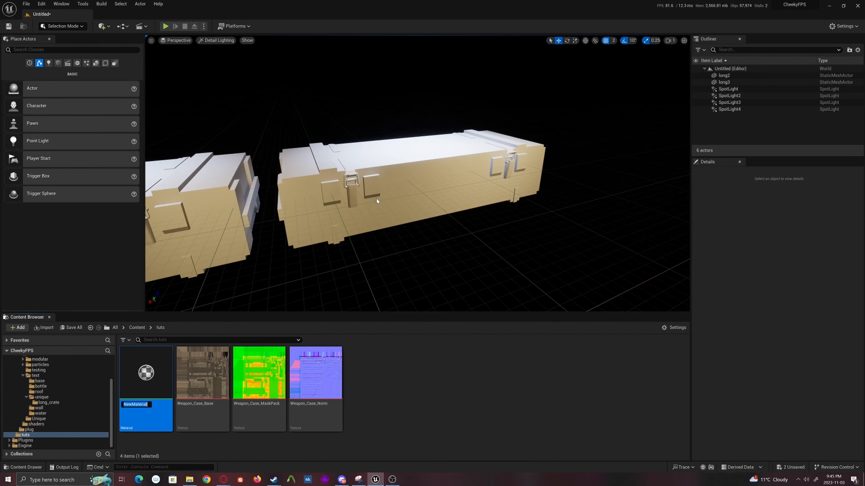
pyautogui.write('MM_Ma')
pyautogui.write('sterNormal')
pyautogui.press('Return')
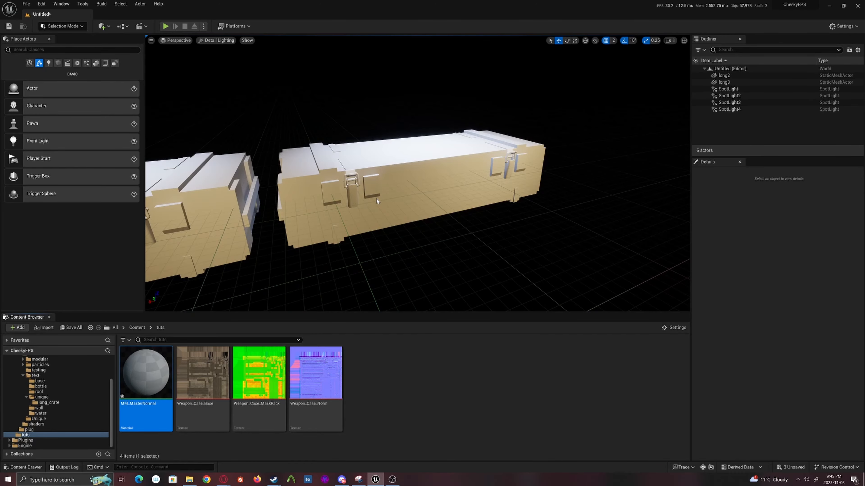
# Step: Open MM_MasterNormal for editing and add Weapon_Case_Base, Weapon_Case_MaskPack and Weapon_Case_Norm to its graph as texture samples
pyautogui.doubleClick(157, 369)
pyautogui.moveTo(494, 7); pyautogui.dragTo(635, 62)
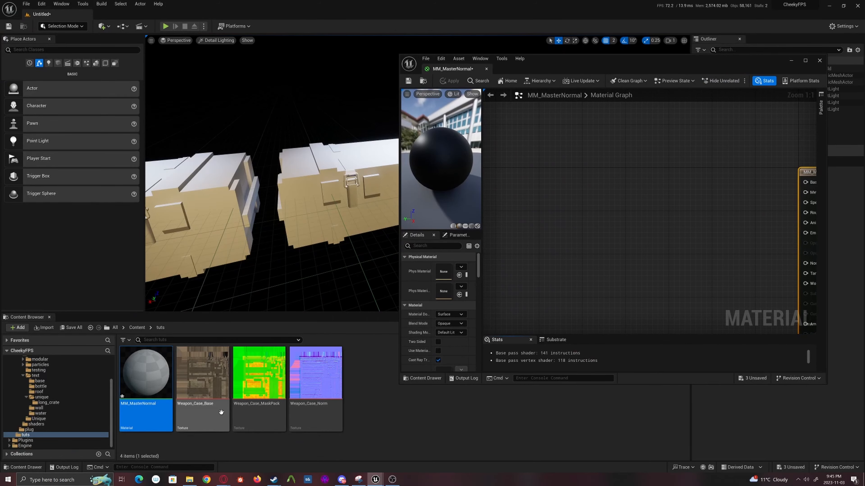
pyautogui.click(202, 408)
pyautogui.keyDown('shift'); pyautogui.click(319, 404); pyautogui.keyUp('shift')
pyautogui.moveTo(319, 404); pyautogui.dragTo(579, 194)
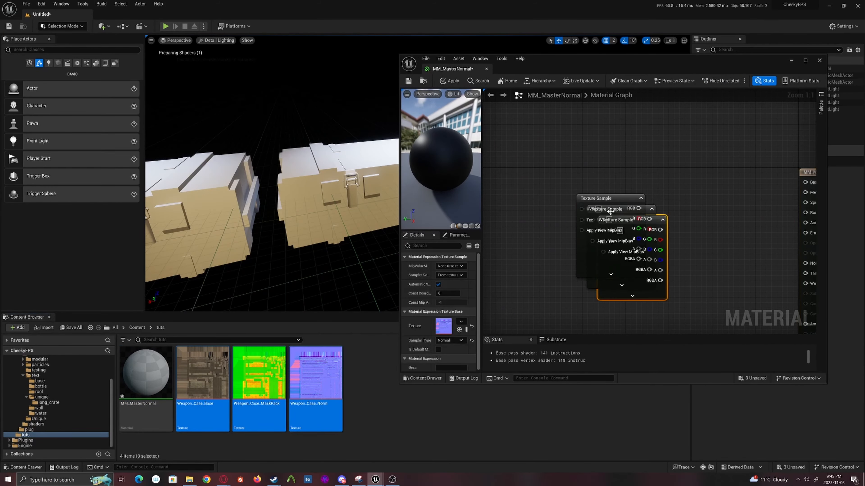
# Step: Separate the base texture sample from the others and connect its RGB output to the material's Base Color
pyautogui.moveTo(629, 201); pyautogui.dragTo(509, 189, button='right')
pyautogui.moveTo(508, 188); pyautogui.dragTo(684, 176)
pyautogui.moveTo(619, 115); pyautogui.dragTo(687, 170)
pyautogui.moveTo(627, 181); pyautogui.dragTo(665, 162, button='right')
# Step: Connect the mask pack sample's G channel to Roughness, B to Metallic and R to Ambient Occlusion
pyautogui.moveTo(575, 186); pyautogui.dragTo(651, 193)
pyautogui.moveTo(650, 204); pyautogui.dragTo(622, 200, button='right')
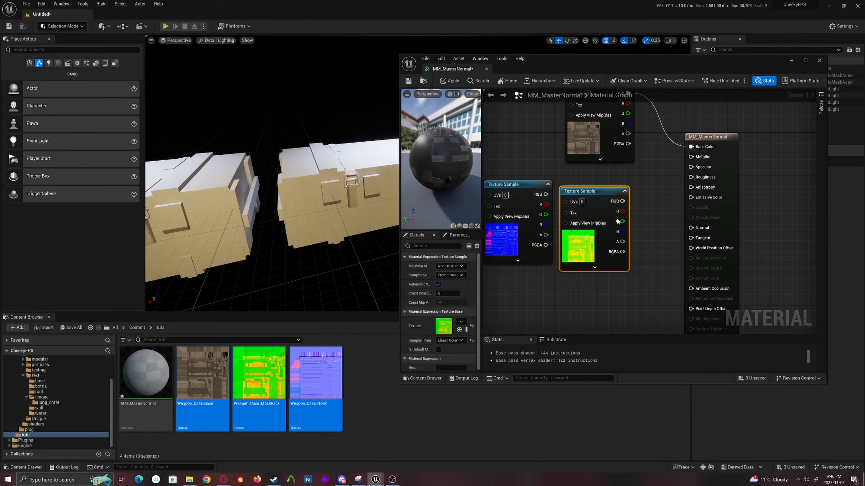
pyautogui.moveTo(623, 221); pyautogui.dragTo(707, 178)
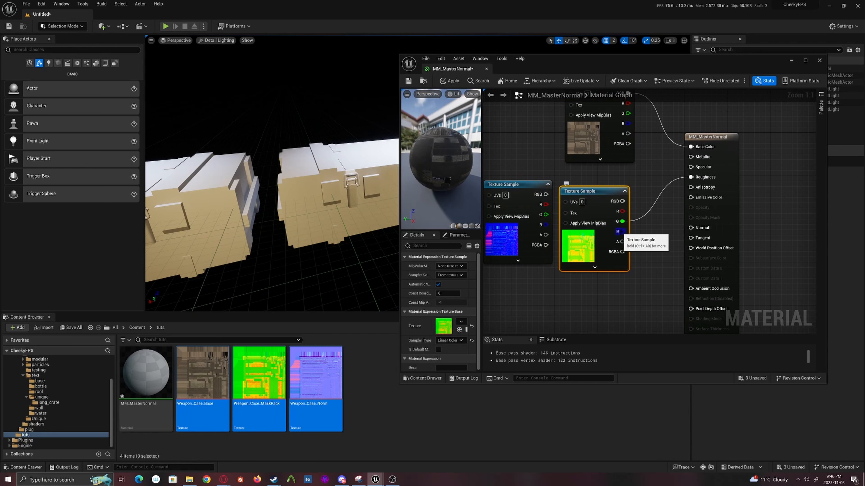
pyautogui.moveTo(623, 232); pyautogui.dragTo(701, 156)
pyautogui.moveTo(623, 211); pyautogui.dragTo(691, 288)
pyautogui.scroll(-3, 810, 187)
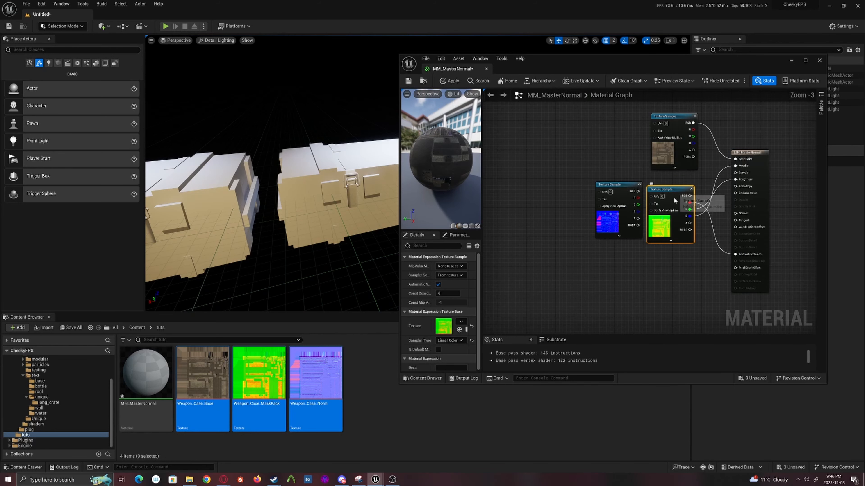
# Step: Move the mask pack sample below the other nodes and the normal sample farther from the material output to clear working space
pyautogui.moveTo(668, 196); pyautogui.dragTo(659, 293)
pyautogui.moveTo(618, 184); pyautogui.dragTo(552, 190)
pyautogui.moveTo(614, 213); pyautogui.dragTo(635, 231, button='right')
pyautogui.scroll(4, 628, 228)
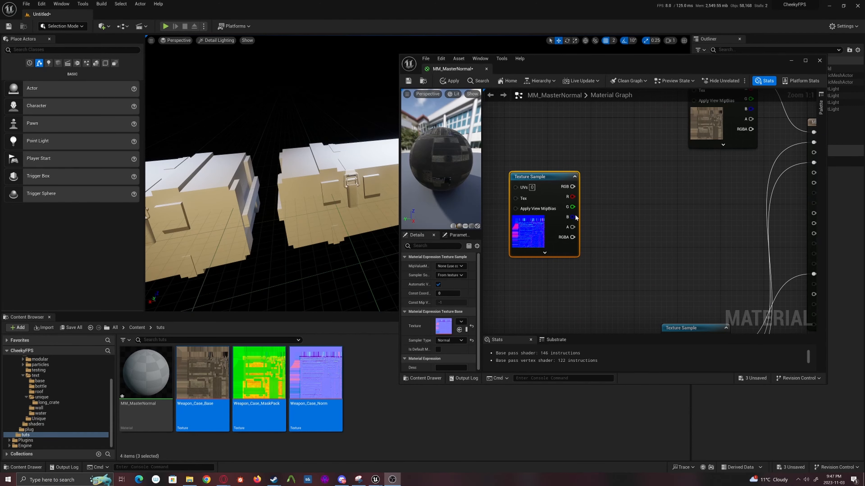
pyautogui.moveTo(604, 213); pyautogui.dragTo(586, 215, button='right')
pyautogui.moveTo(573, 184); pyautogui.dragTo(659, 184, button='right')
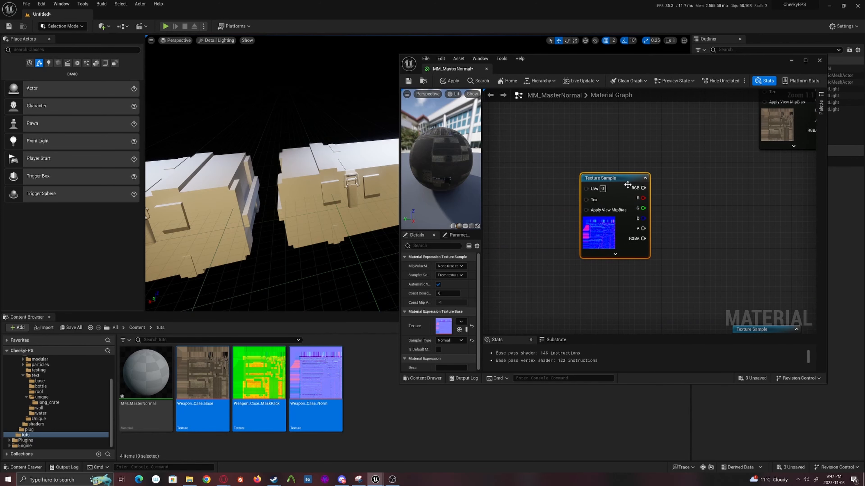
pyautogui.moveTo(616, 178); pyautogui.dragTo(550, 180)
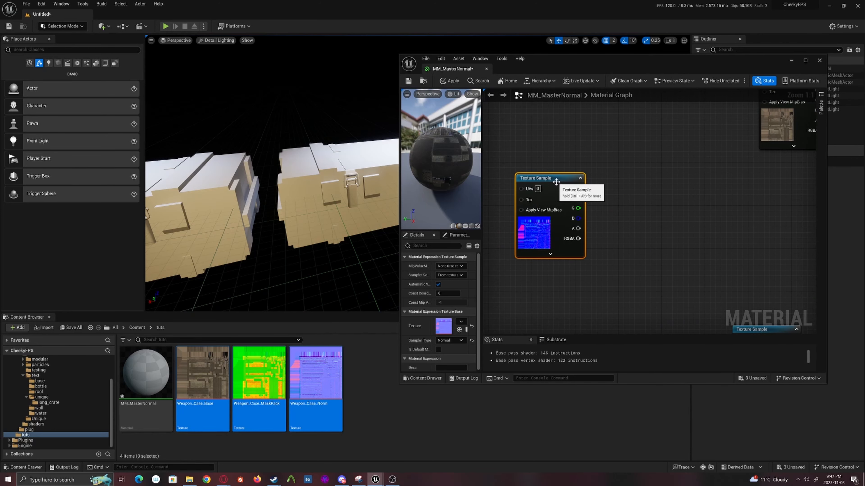
pyautogui.moveTo(633, 187); pyautogui.dragTo(604, 192, button='right')
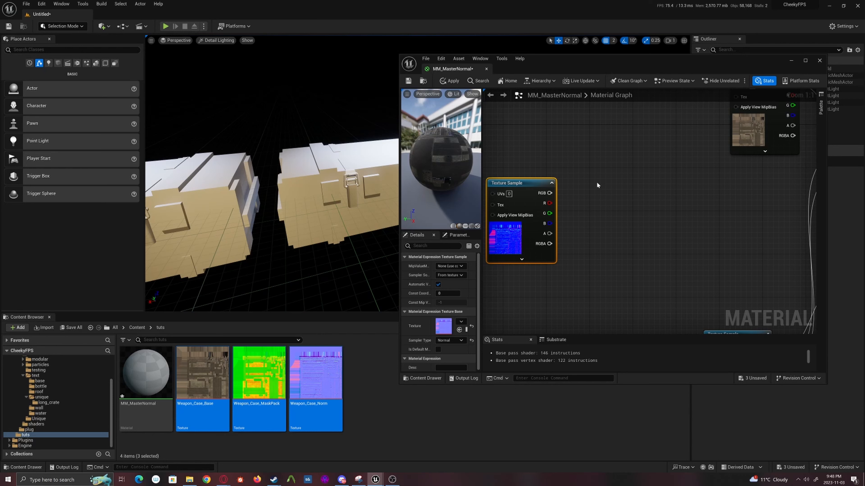
# Step: Add a ComponentMask node fed by the normal sample's RGB output and align it beside the sample
pyautogui.click(600, 189)
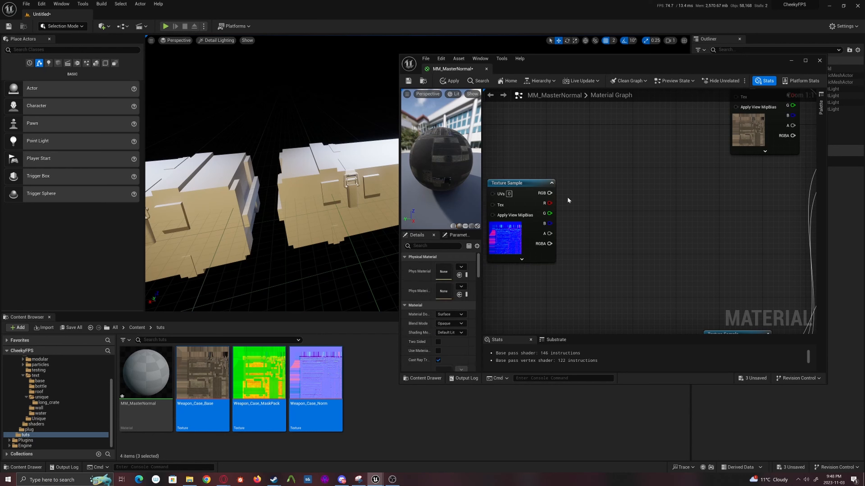
pyautogui.moveTo(549, 193); pyautogui.dragTo(588, 207)
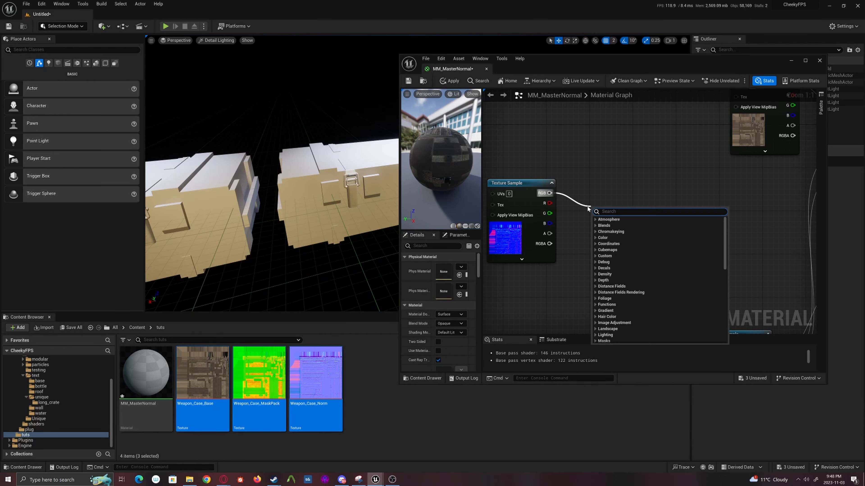
pyautogui.write('maskc')
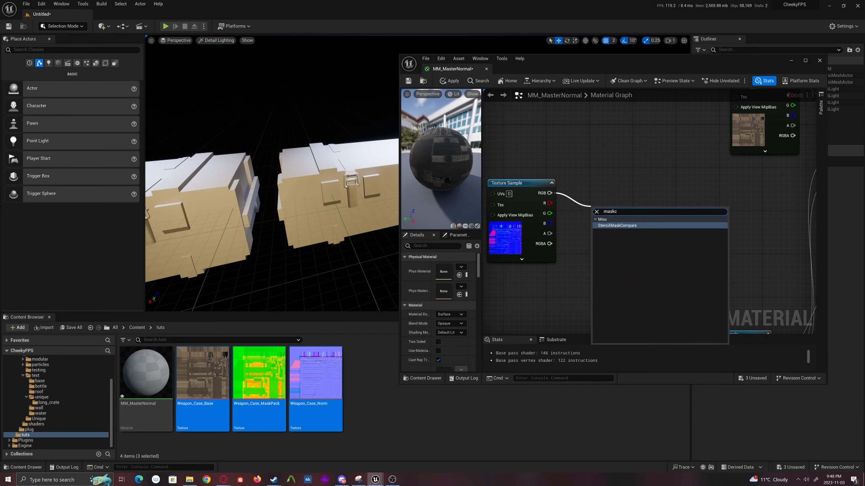
pyautogui.press('BackSpace')
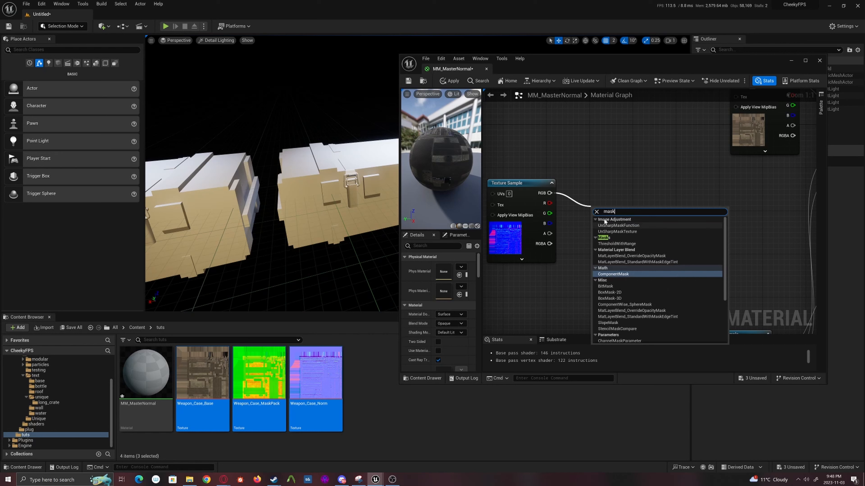
pyautogui.click(615, 274)
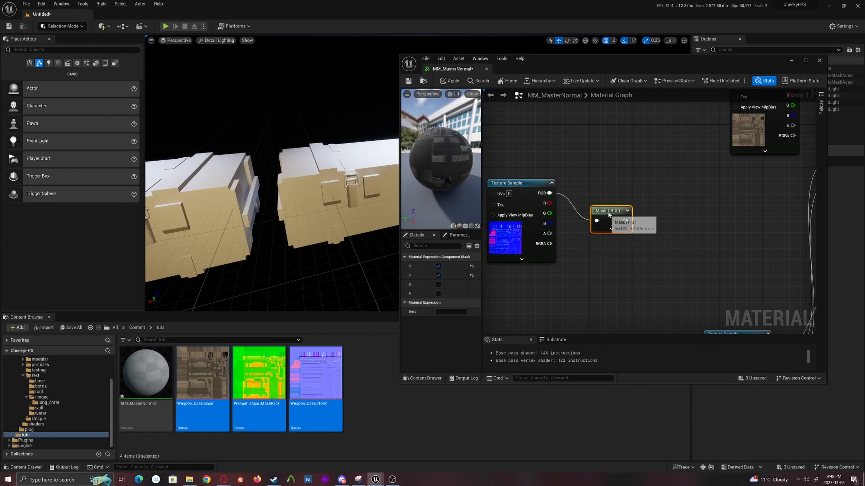
pyautogui.moveTo(607, 211); pyautogui.dragTo(601, 184)
# Step: Duplicate the component mask, place the copy below the original and feed it from the normal sample's RGB output
pyautogui.hotkey('ctrl', 'd')
pyautogui.moveTo(644, 215); pyautogui.dragTo(585, 215)
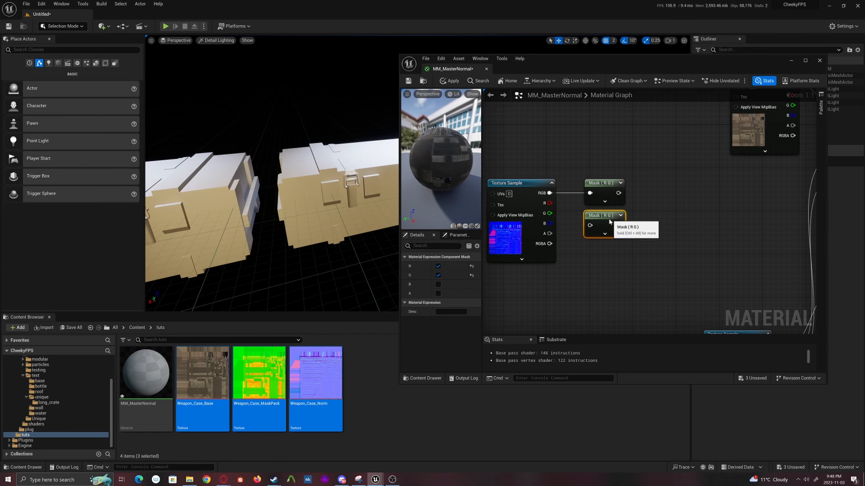
pyautogui.moveTo(549, 193); pyautogui.dragTo(590, 225)
pyautogui.click(578, 214)
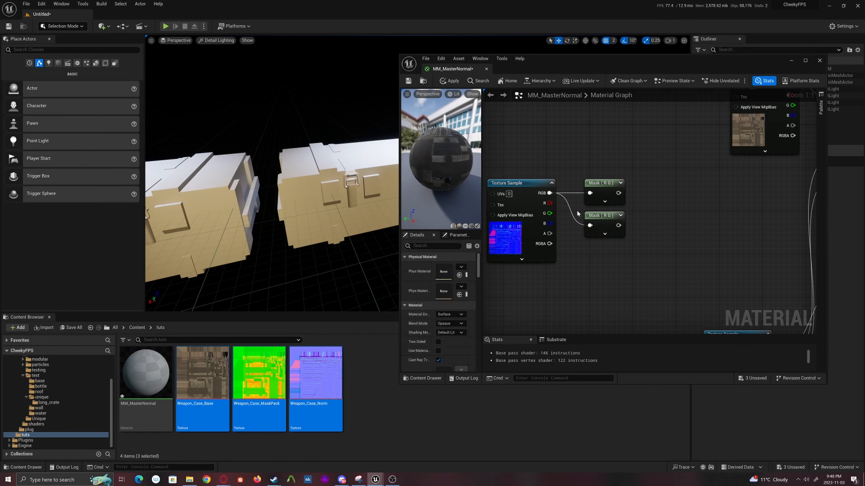
# Step: Limit the upper component mask to the R channel and the lower one to the G channel
pyautogui.click(600, 186)
pyautogui.click(438, 276)
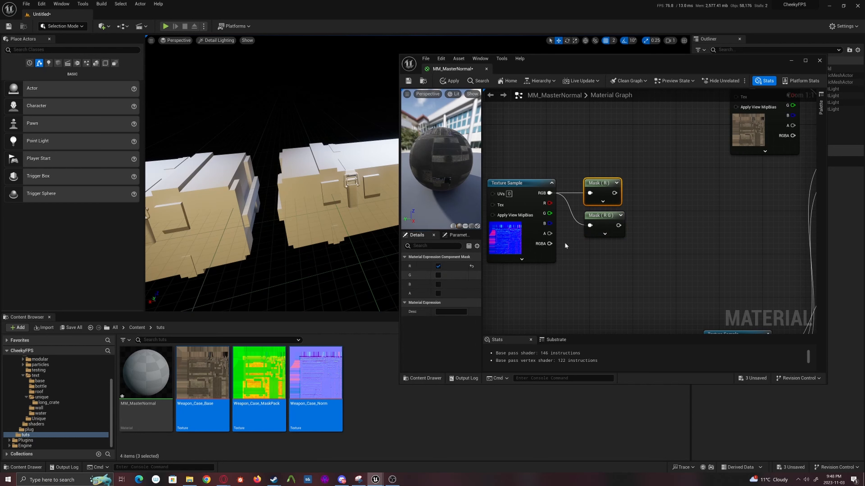
pyautogui.click(599, 229)
pyautogui.click(437, 266)
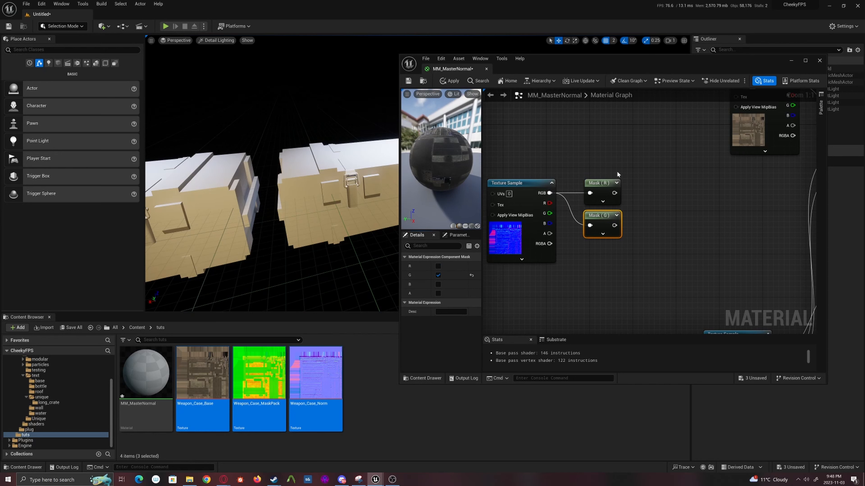
# Step: Add a Power node with exponent 2 and connect the R mask's output to its Base input
pyautogui.moveTo(646, 164); pyautogui.dragTo(604, 234)
pyautogui.moveTo(656, 234); pyautogui.dragTo(576, 226, button='right')
pyautogui.moveTo(579, 165); pyautogui.dragTo(617, 171, button='right')
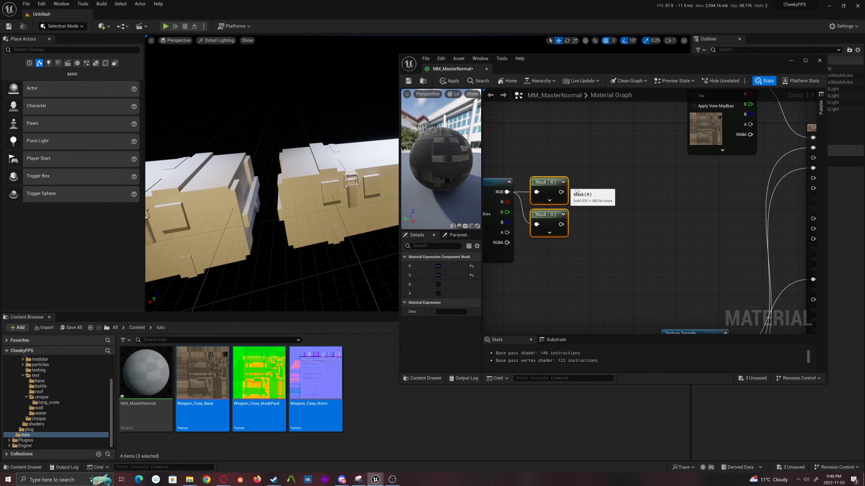
pyautogui.click(607, 189)
pyautogui.moveTo(593, 200); pyautogui.dragTo(614, 194, button='right')
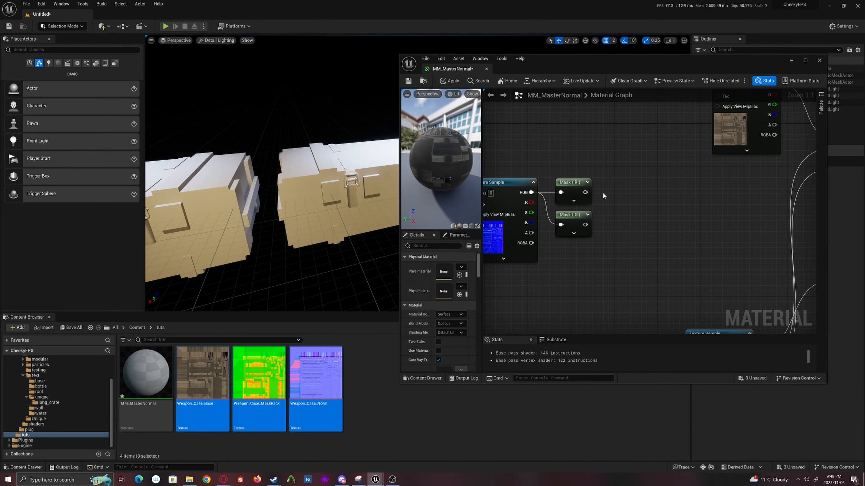
pyautogui.rightClick(620, 191)
pyautogui.write('appe')
pyautogui.press('Return')
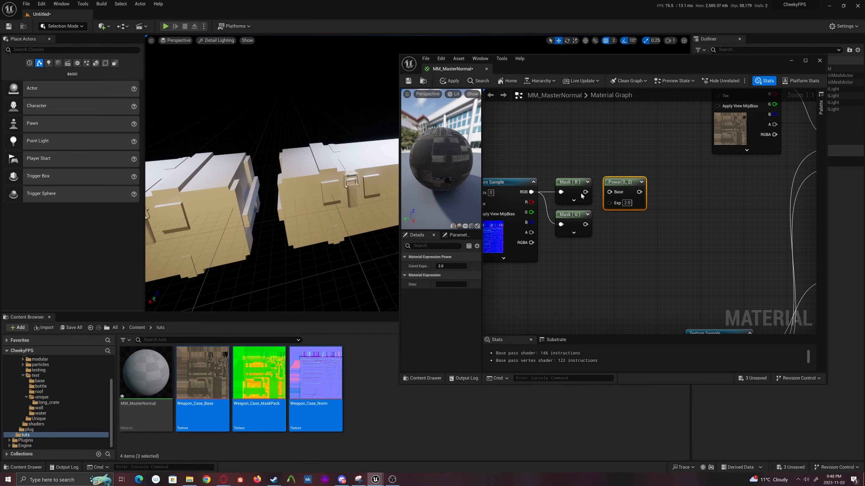
pyautogui.moveTo(584, 193); pyautogui.dragTo(609, 192)
# Step: Duplicate the Power node below the original and connect the G mask to the copy's Base input
pyautogui.hotkey('ctrl', 'w')
pyautogui.moveTo(681, 213); pyautogui.dragTo(609, 229)
pyautogui.moveTo(671, 207); pyautogui.dragTo(623, 186, button='right')
pyautogui.click(628, 205)
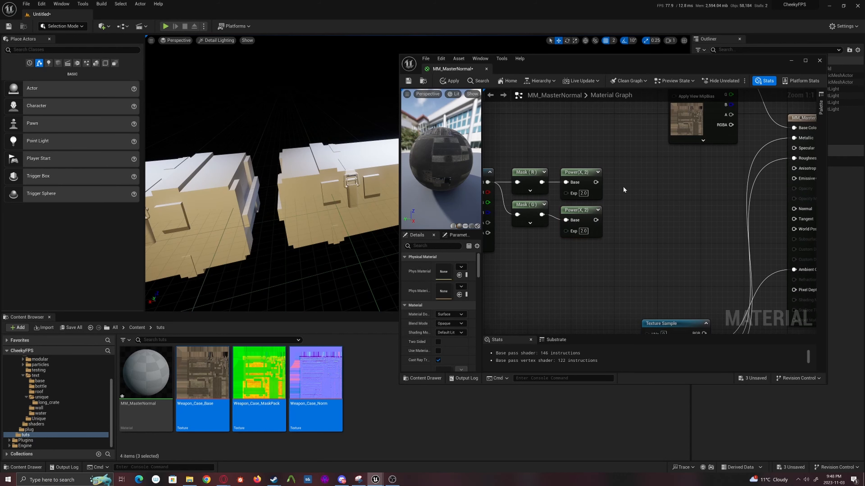
# Step: Add an Add node that sums the outputs of the two Power nodes
pyautogui.rightClick(633, 184)
pyautogui.write('add')
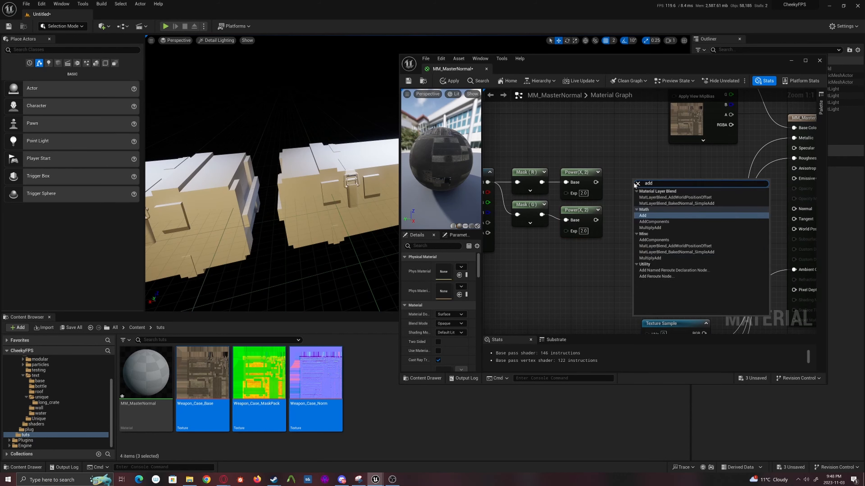
pyautogui.press('Return')
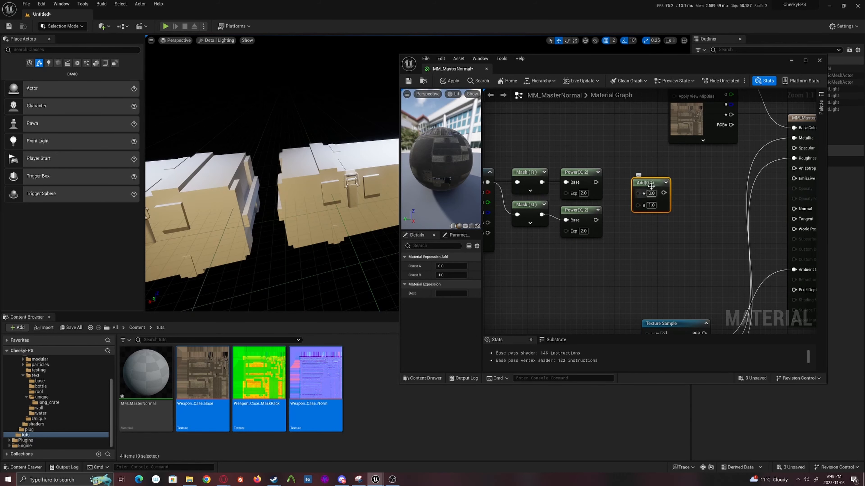
pyautogui.moveTo(646, 183); pyautogui.dragTo(631, 209)
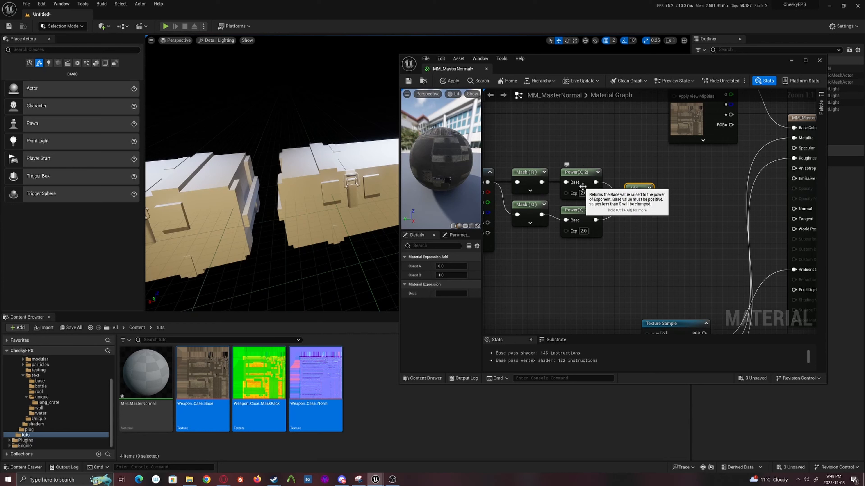
# Step: Add a Subtract node with A at 1 and connect the Add node's output to its B input
pyautogui.moveTo(692, 206); pyautogui.dragTo(639, 213, button='right')
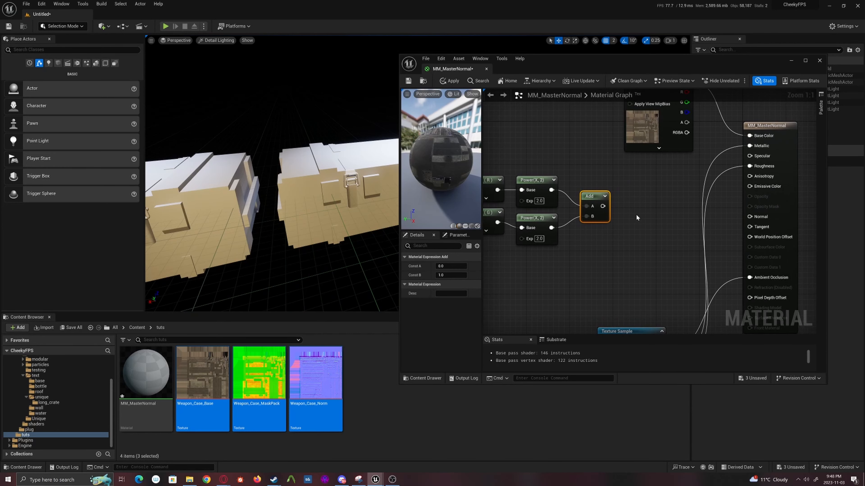
pyautogui.click(633, 211)
pyautogui.rightClick(627, 203)
pyautogui.write('su')
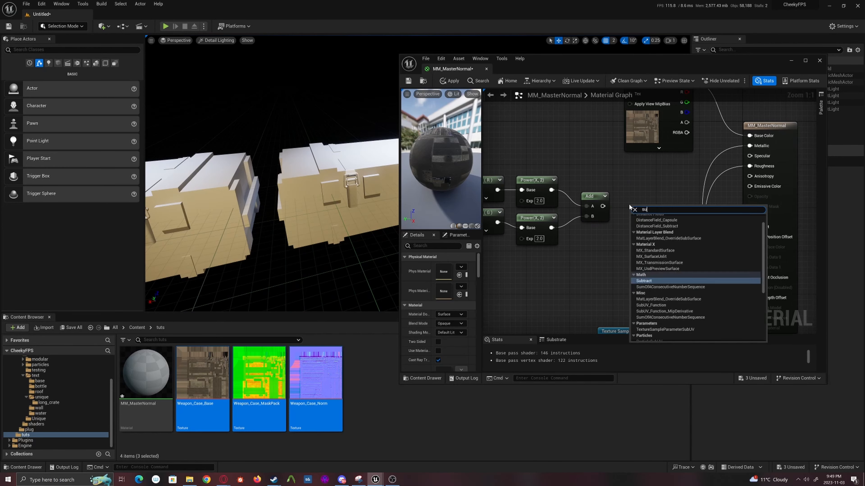
pyautogui.write('btr')
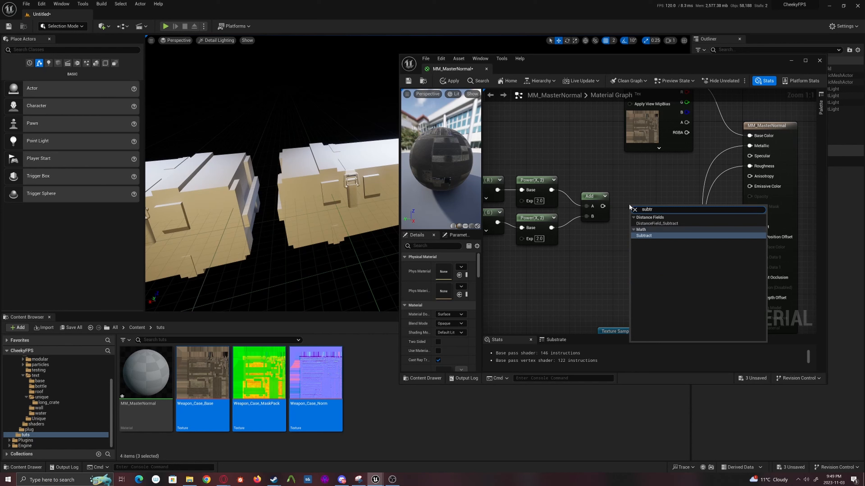
pyautogui.click(637, 235)
pyautogui.moveTo(635, 204); pyautogui.dragTo(633, 199)
pyautogui.moveTo(603, 206); pyautogui.dragTo(630, 218)
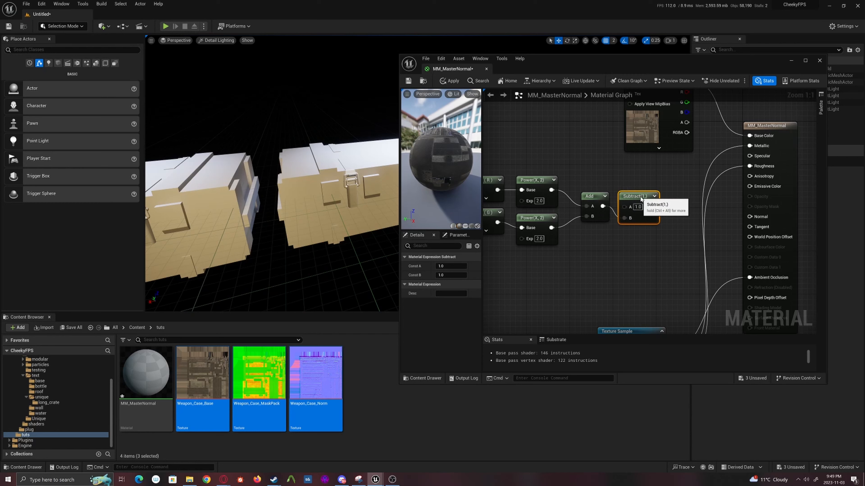
# Step: Add a SquareRoot node fed by the Subtract node's output
pyautogui.scroll(-1, 477, 296)
pyautogui.moveTo(477, 295); pyautogui.dragTo(610, 283, button='right')
pyautogui.moveTo(517, 262); pyautogui.dragTo(739, 208)
pyautogui.moveTo(743, 202); pyautogui.dragTo(687, 222, button='right')
pyautogui.click(739, 221)
pyautogui.moveTo(674, 212); pyautogui.dragTo(700, 210)
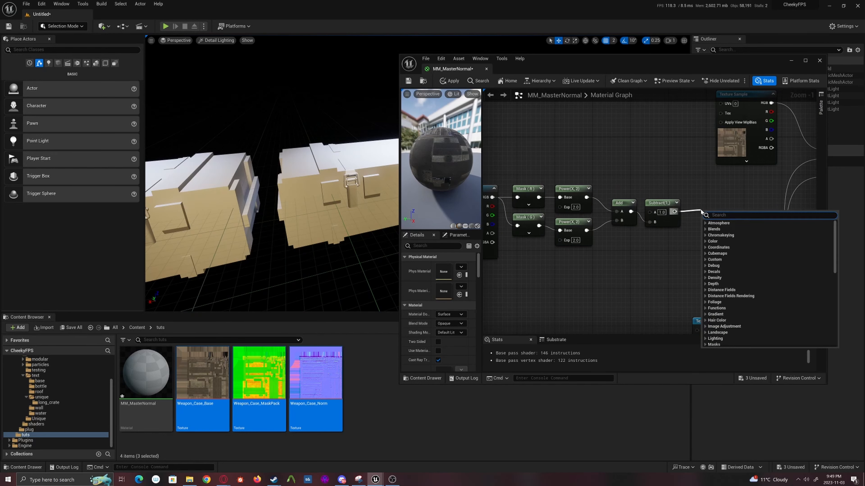
pyautogui.write('sq')
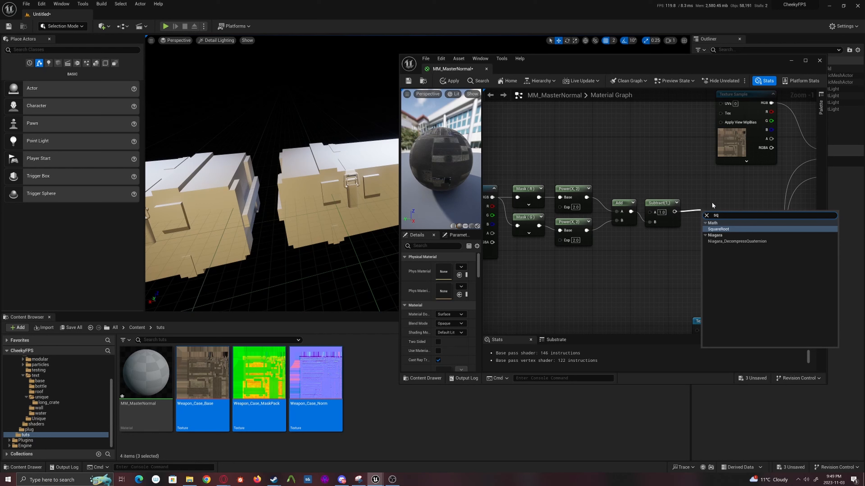
pyautogui.click(715, 229)
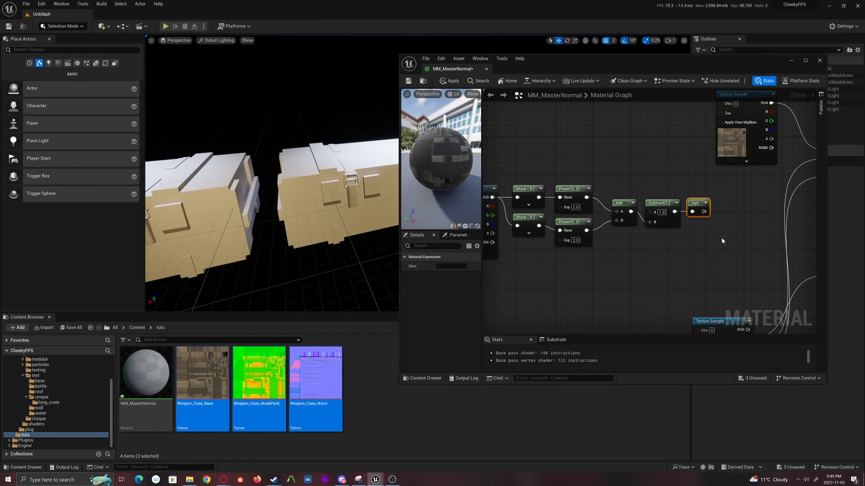
# Step: Preview the SquareRoot node's output and inspect it from several angles on an enlarged preview sphere
pyautogui.rightClick(695, 204)
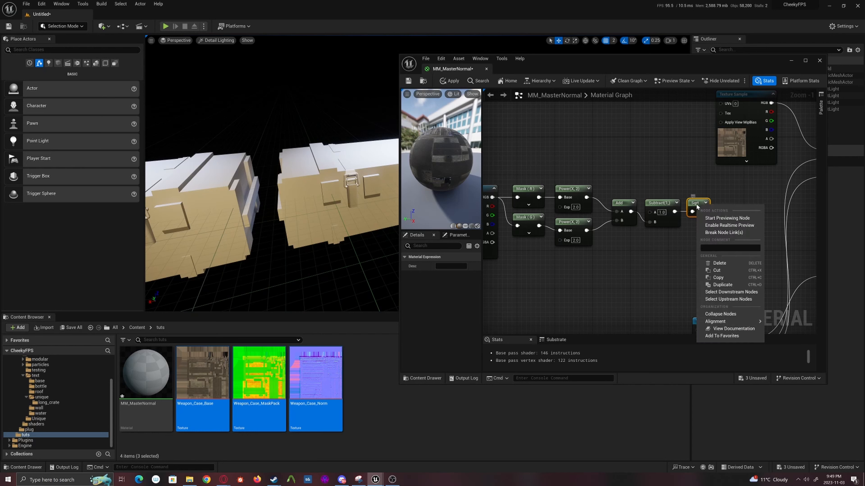
pyautogui.click(709, 218)
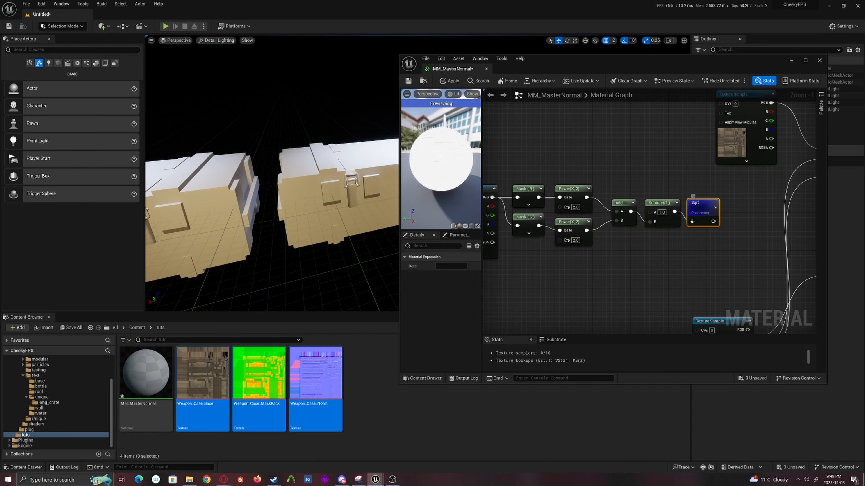
pyautogui.doubleClick(595, 64)
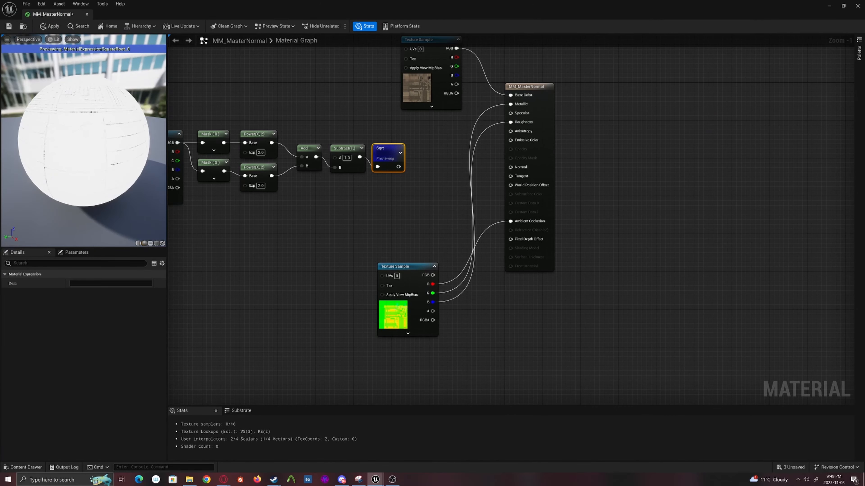
pyautogui.moveTo(164, 142); pyautogui.dragTo(269, 142)
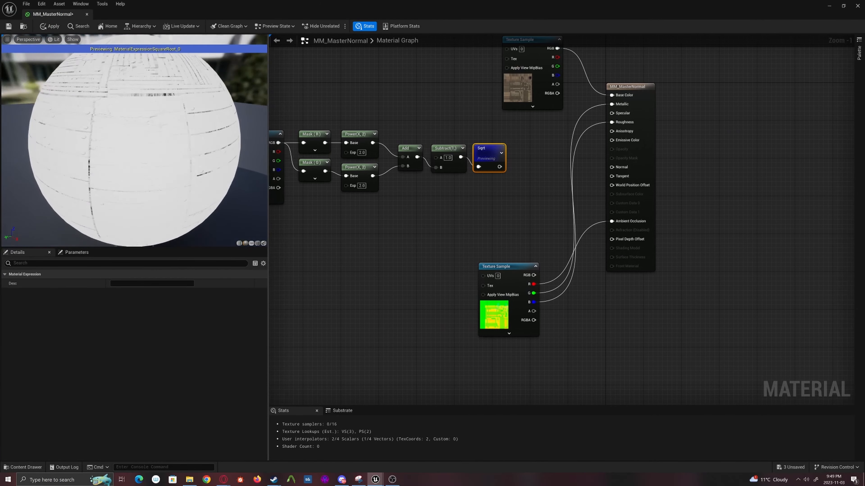
pyautogui.moveTo(134, 142); pyautogui.dragTo(143, 122)
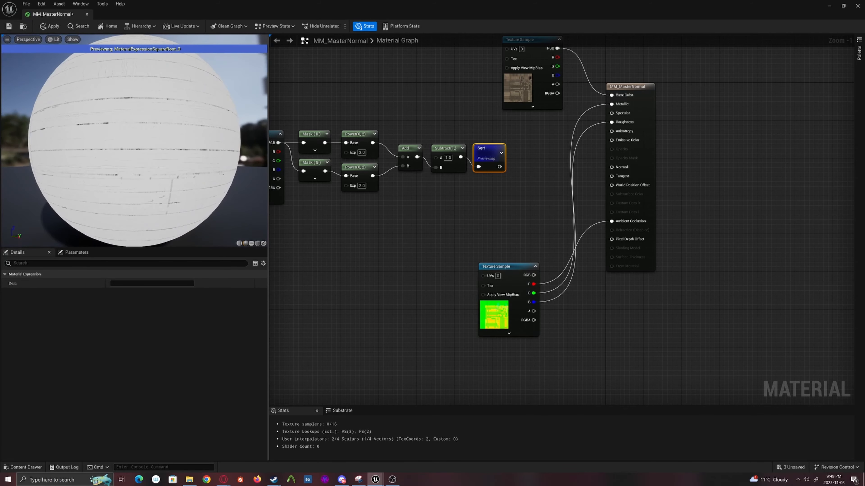
pyautogui.moveTo(199, 138); pyautogui.dragTo(172, 152)
# Step: Add an AppendMany node and connect the SquareRoot output to its B input
pyautogui.moveTo(531, 165); pyautogui.dragTo(515, 174, button='right')
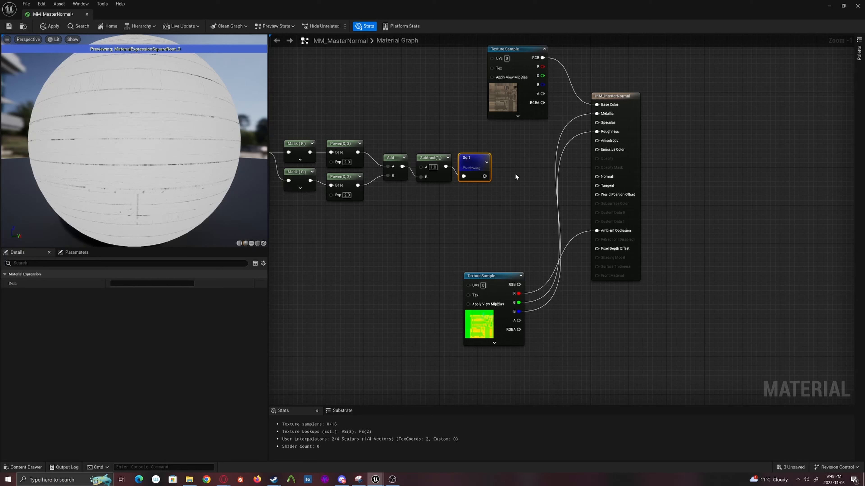
pyautogui.rightClick(515, 155)
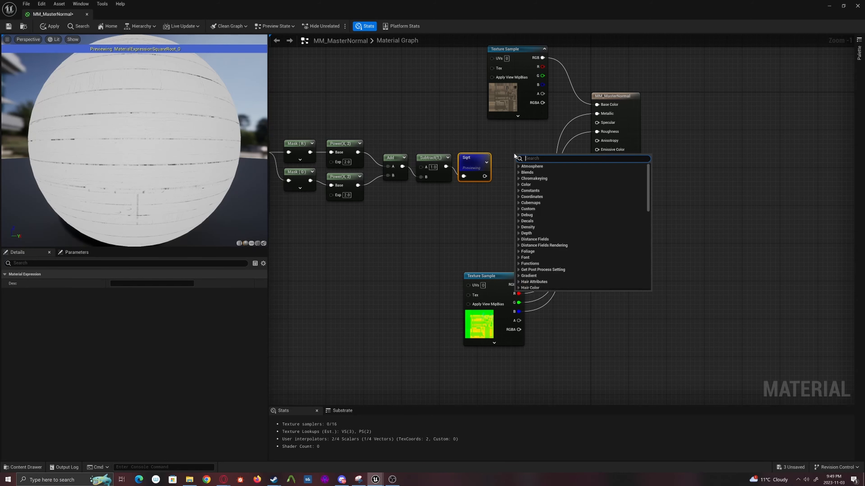
pyautogui.write('append')
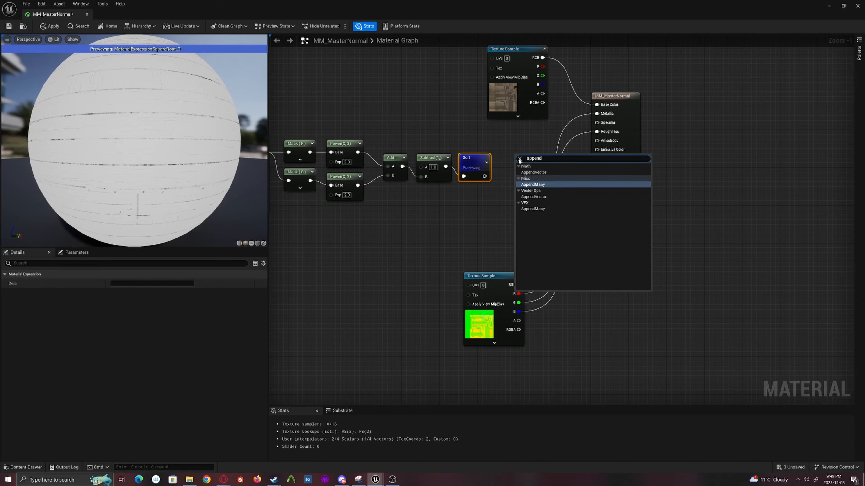
pyautogui.click(536, 185)
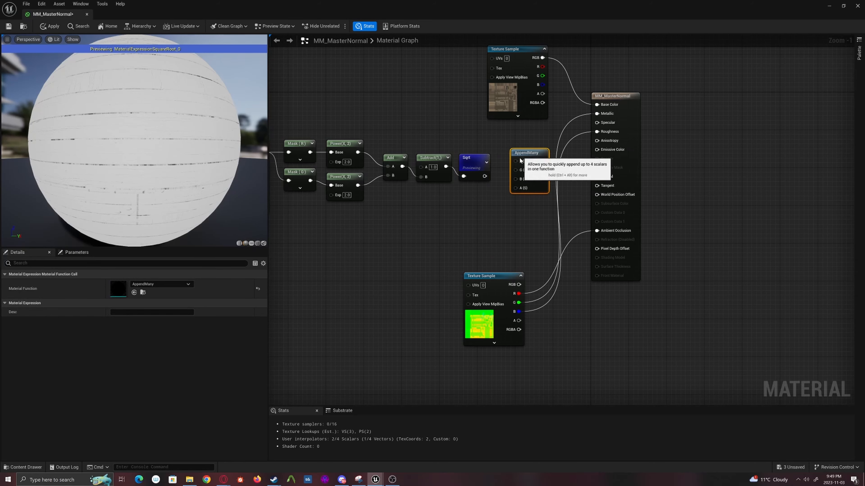
pyautogui.moveTo(485, 176); pyautogui.dragTo(516, 179)
# Step: Connect the normal texture's R and G outputs to AppendMany's matching inputs, and AppendMany's RGB output to the material's Normal input
pyautogui.moveTo(465, 218); pyautogui.dragTo(547, 227, button='right')
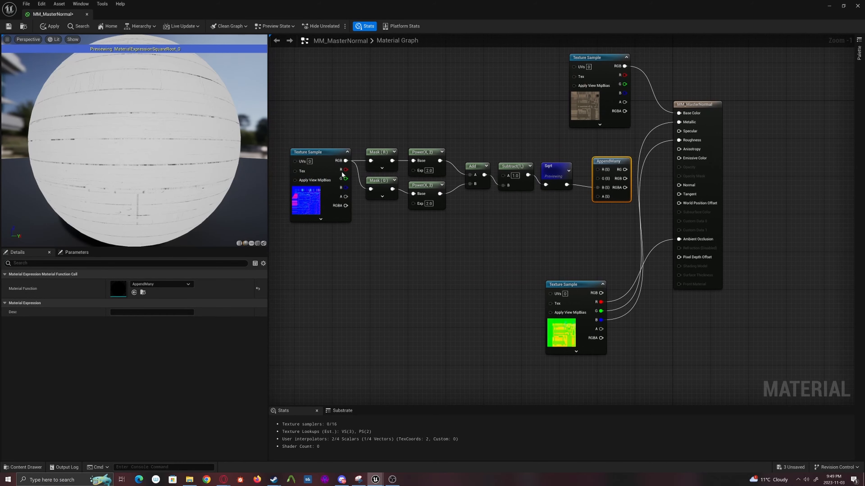
pyautogui.moveTo(345, 170); pyautogui.dragTo(597, 169)
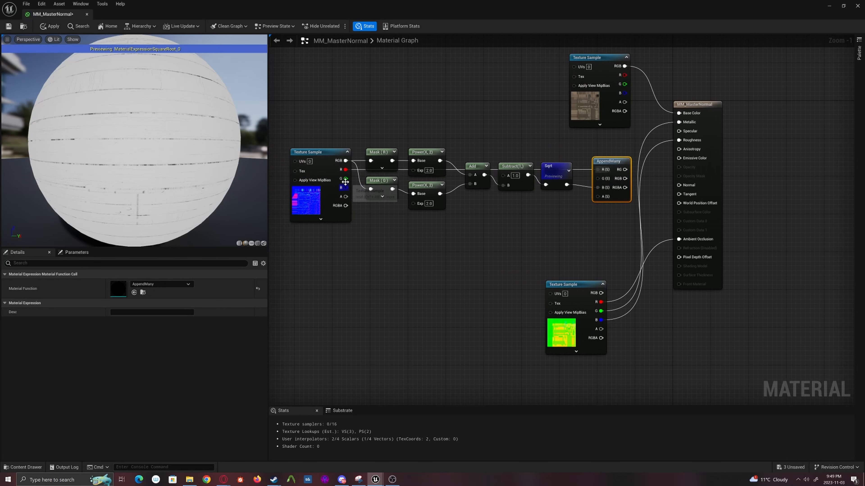
pyautogui.moveTo(345, 178); pyautogui.dragTo(603, 179)
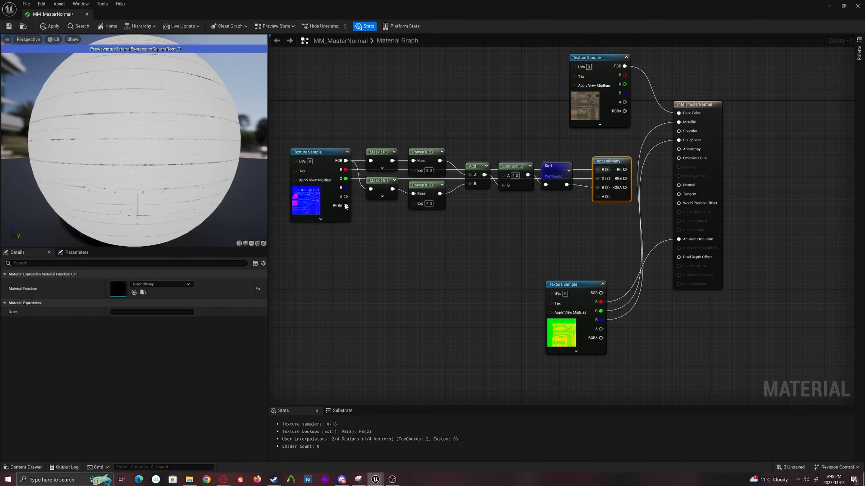
pyautogui.moveTo(544, 224); pyautogui.dragTo(479, 237, button='right')
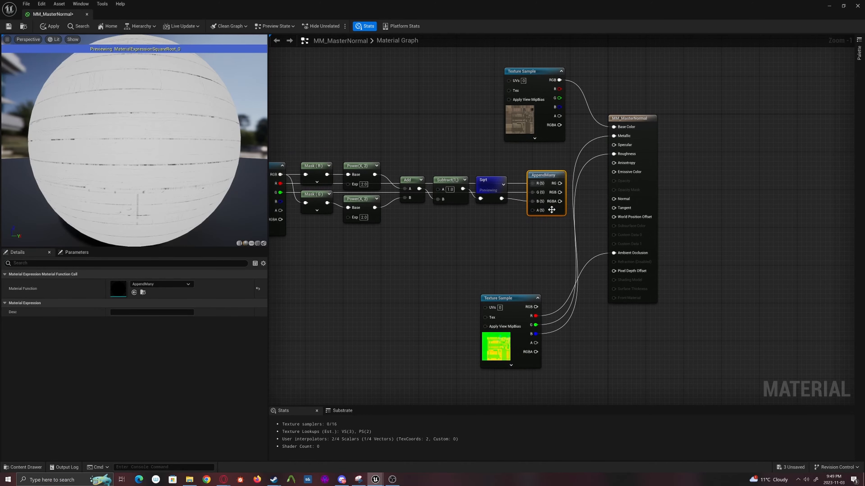
pyautogui.moveTo(560, 193); pyautogui.dragTo(613, 199)
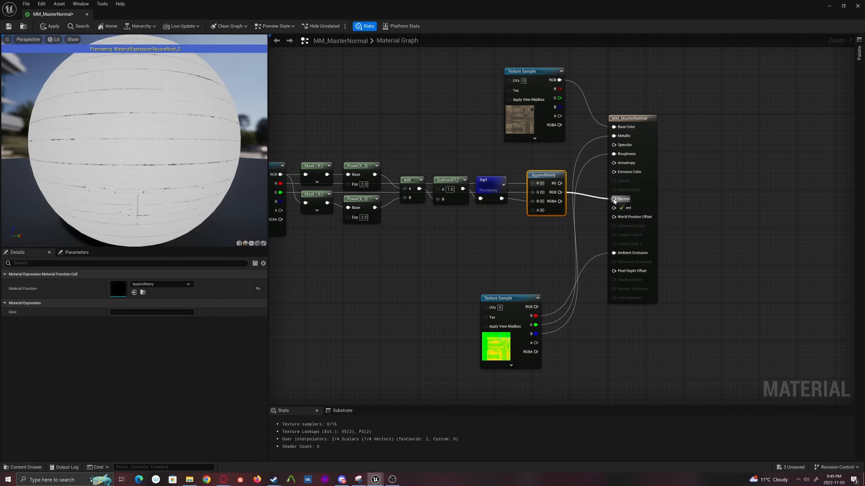
# Step: Stop previewing the SquareRoot node, check the full material on the sphere, and save MM_MasterNormal
pyautogui.moveTo(542, 223); pyautogui.dragTo(586, 229, button='right')
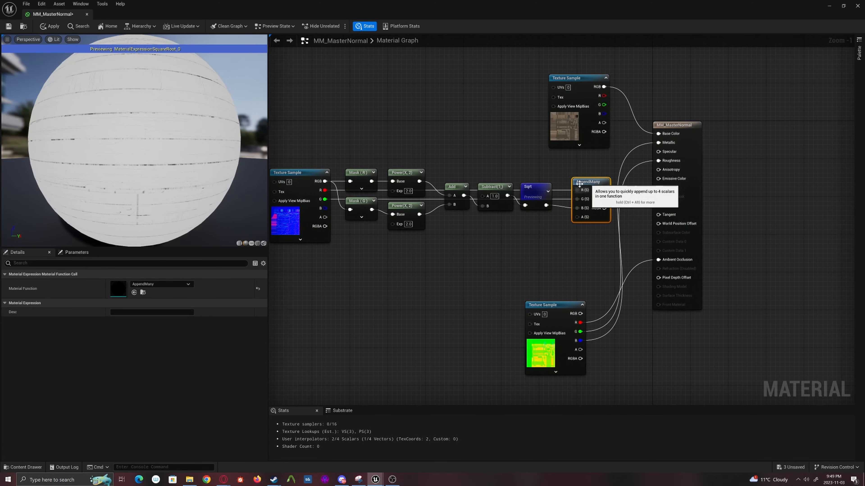
pyautogui.rightClick(536, 191)
pyautogui.click(558, 200)
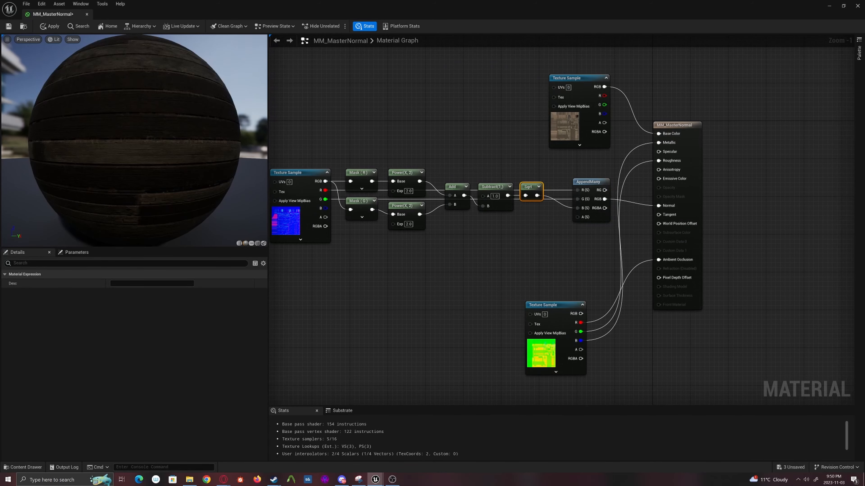
pyautogui.moveTo(170, 122); pyautogui.dragTo(95, 157)
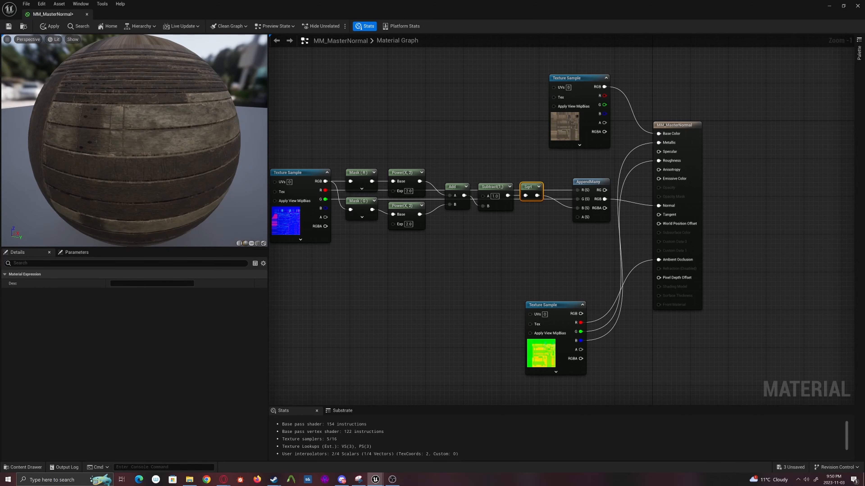
pyautogui.moveTo(218, 119); pyautogui.dragTo(191, 145)
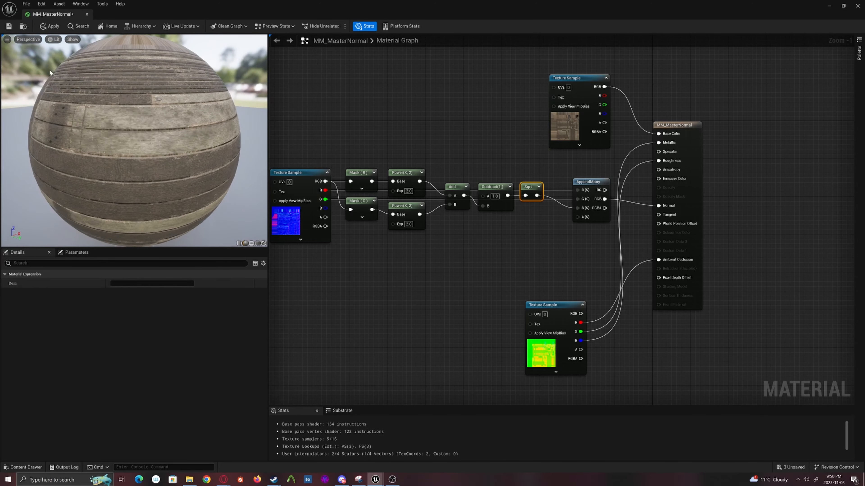
pyautogui.click(8, 27)
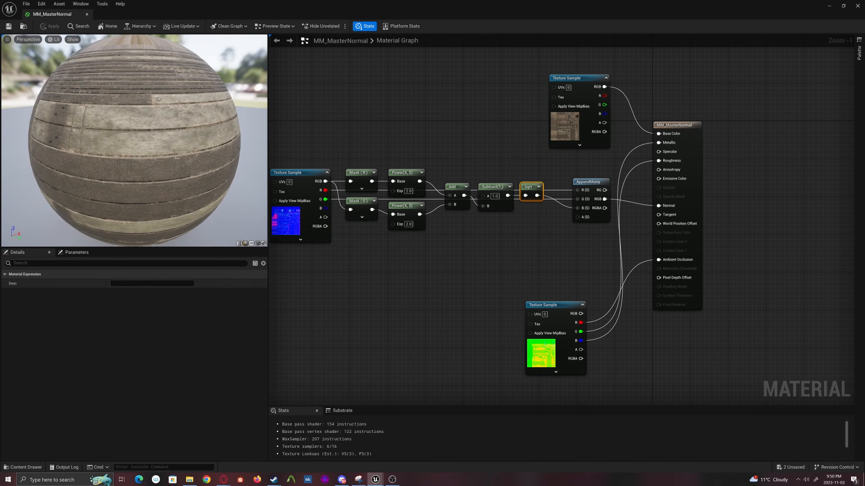
# Step: Inspect the saved material up close on the preview sphere, and apply MM_MasterNormal to the right-hand crate in the level
pyautogui.moveTo(181, 92); pyautogui.dragTo(175, 86)
pyautogui.scroll(10, 175, 85)
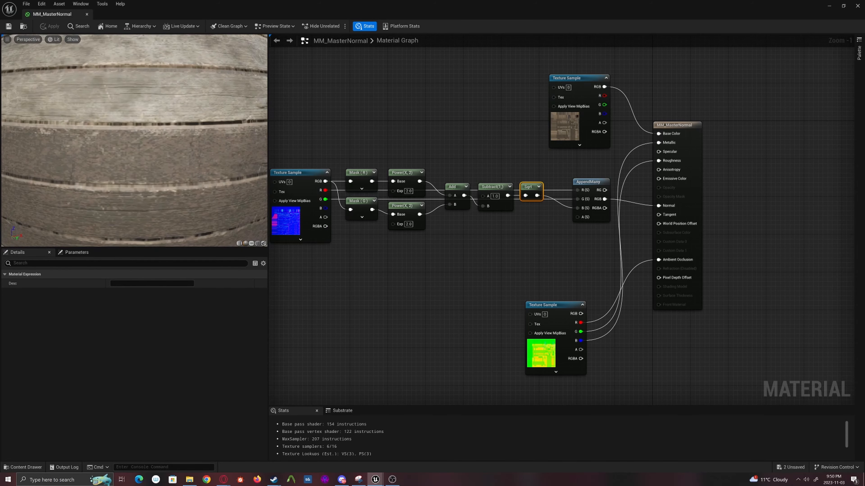
pyautogui.scroll(-10, 265, 48)
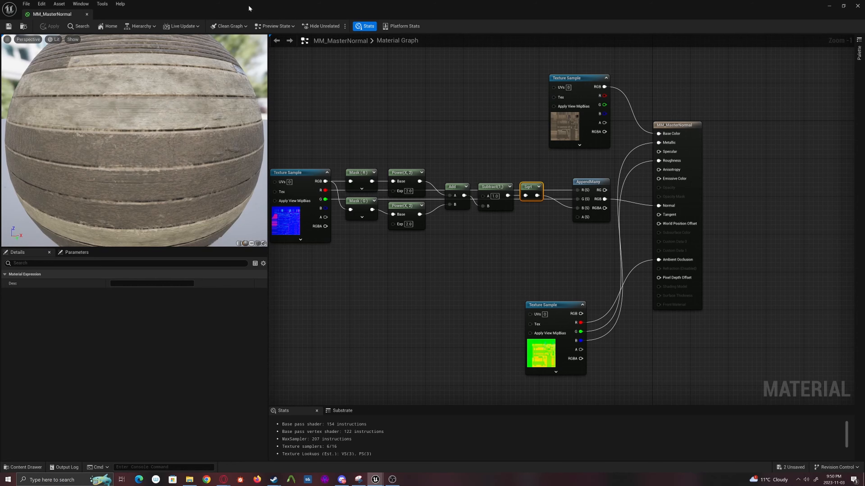
pyautogui.moveTo(248, 8); pyautogui.dragTo(695, 131)
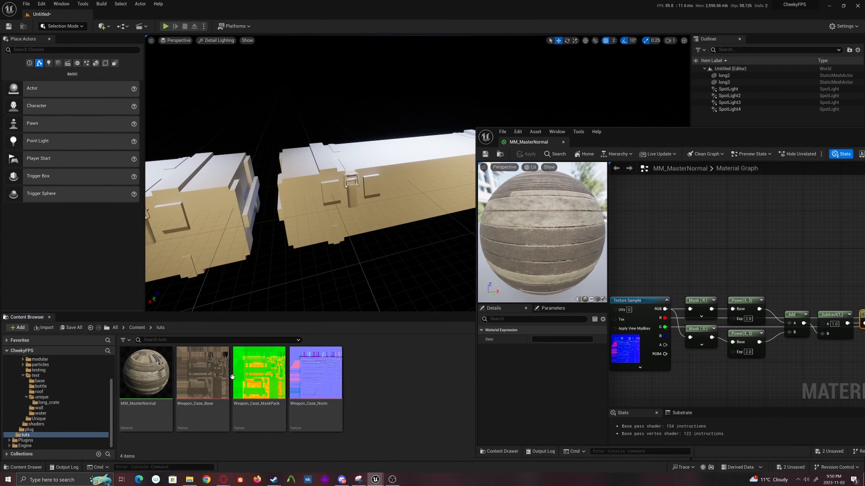
pyautogui.moveTo(146, 373); pyautogui.dragTo(376, 205)
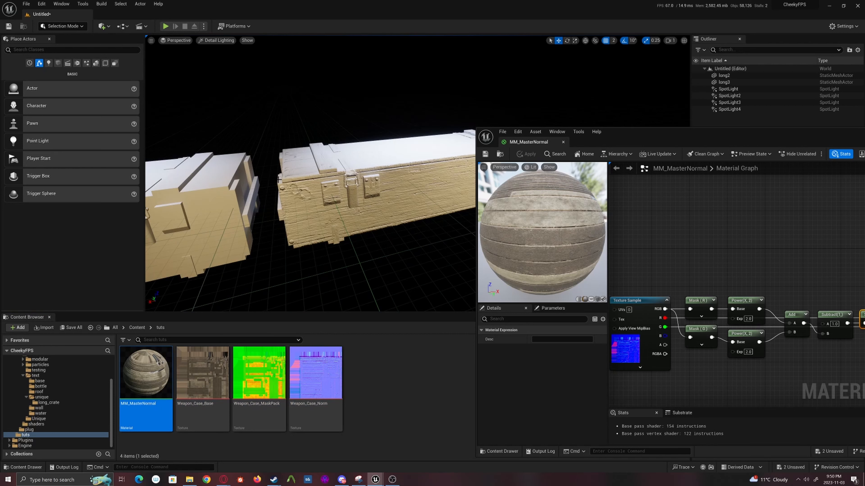
pyautogui.click(214, 41)
pyautogui.click(418, 125)
# Step: Duplicate the MM_MasterNormal material in the tuts folder and open the copy for editing
pyautogui.click(149, 391)
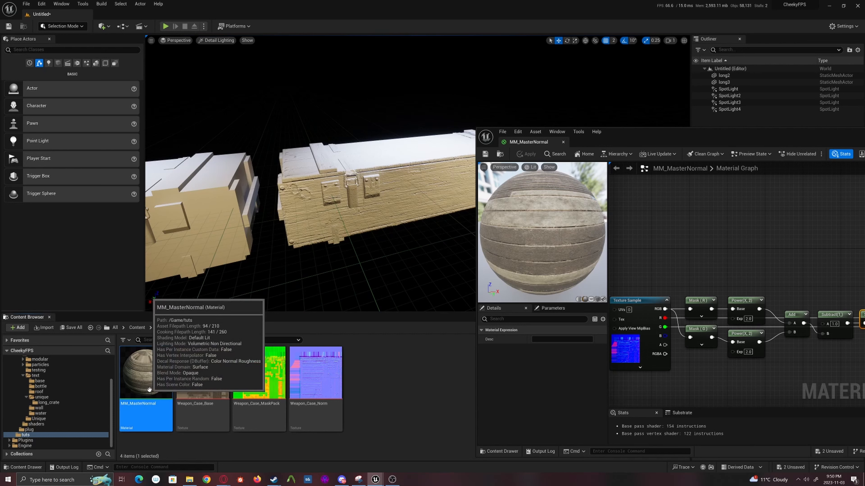
pyautogui.hotkey('ctrl', 'c')
pyautogui.hotkey('ctrl', 'v')
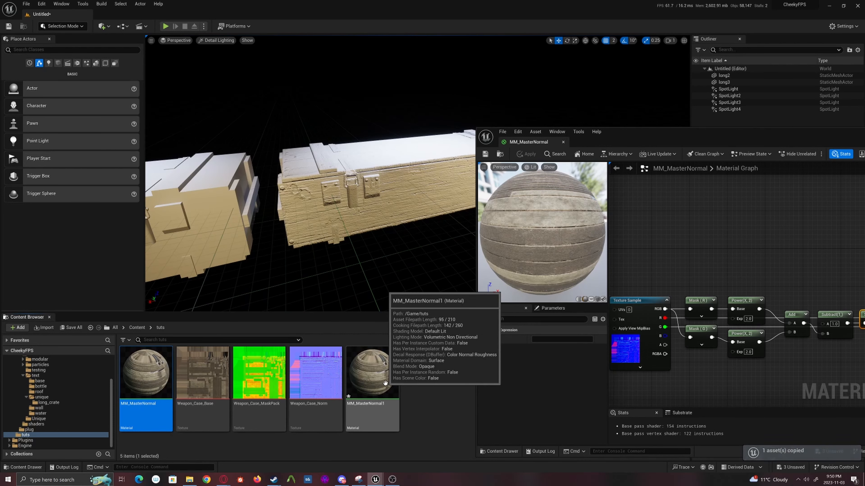
pyautogui.doubleClick(371, 378)
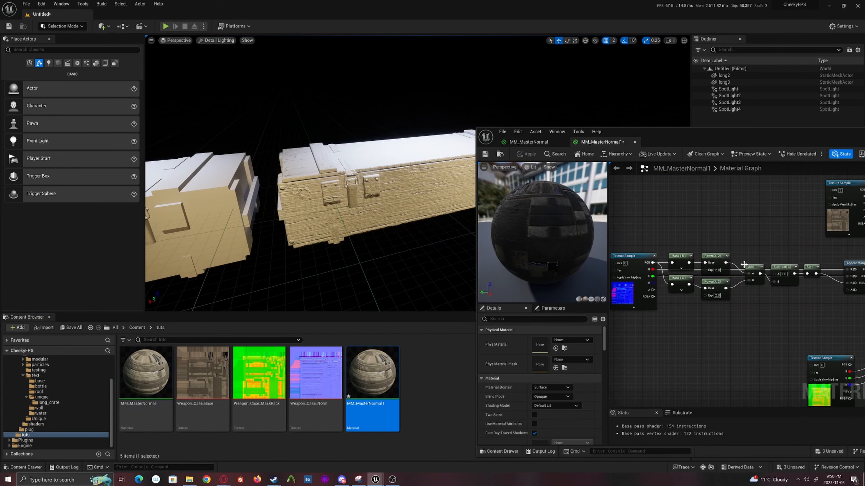
# Step: Delete the node chain from the masks through AppendMany in MM_MasterNormal1 and move the normal Texture Sample closer to the material output
pyautogui.moveTo(632, 235); pyautogui.dragTo(809, 287)
pyautogui.press('Delete')
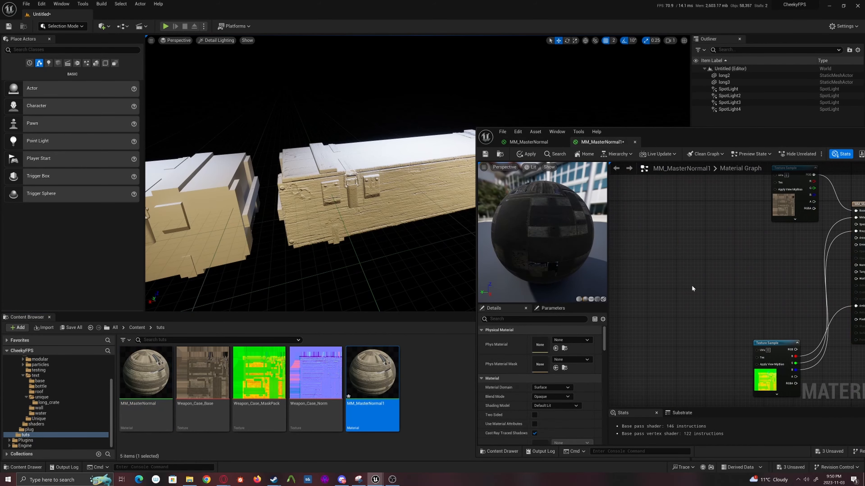
pyautogui.moveTo(604, 253); pyautogui.dragTo(690, 258, button='right')
pyautogui.moveTo(656, 249); pyautogui.dragTo(821, 258)
pyautogui.moveTo(821, 258); pyautogui.dragTo(691, 254, button='right')
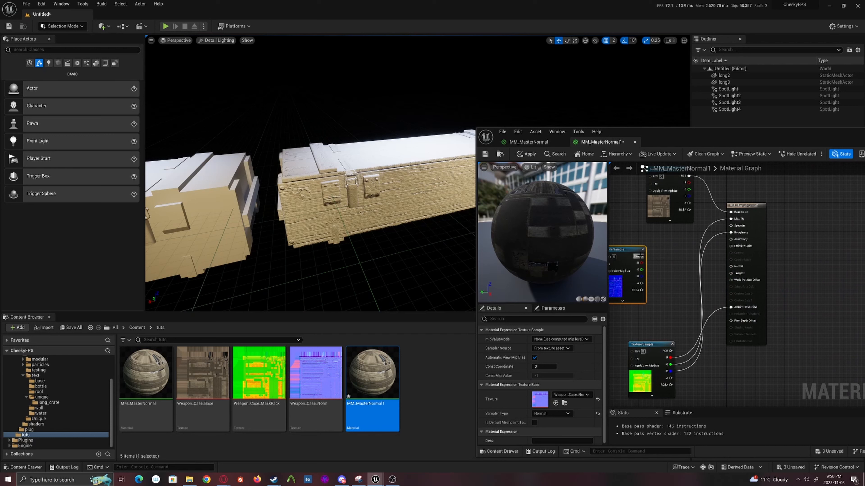
# Step: Connect the normal Texture Sample's RGB output directly to the Normal input and save MM_MasterNormal1
pyautogui.moveTo(641, 256); pyautogui.dragTo(731, 267)
pyautogui.moveTo(627, 276); pyautogui.dragTo(695, 277, button='right')
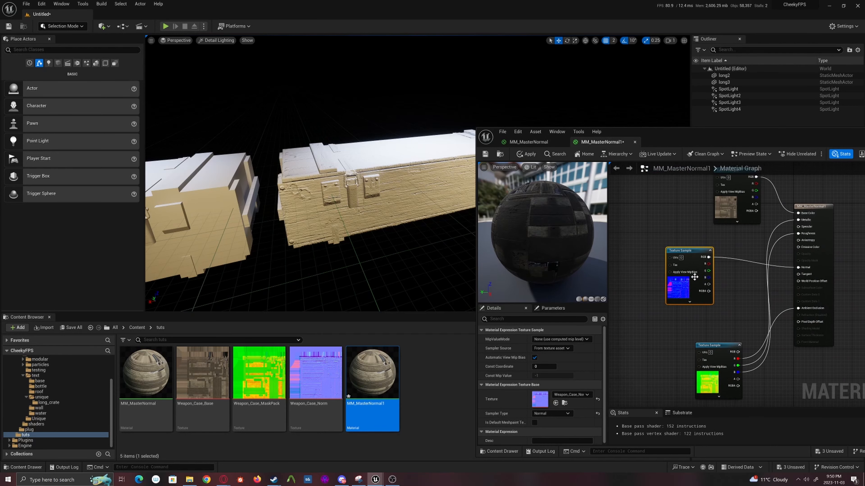
pyautogui.click(485, 154)
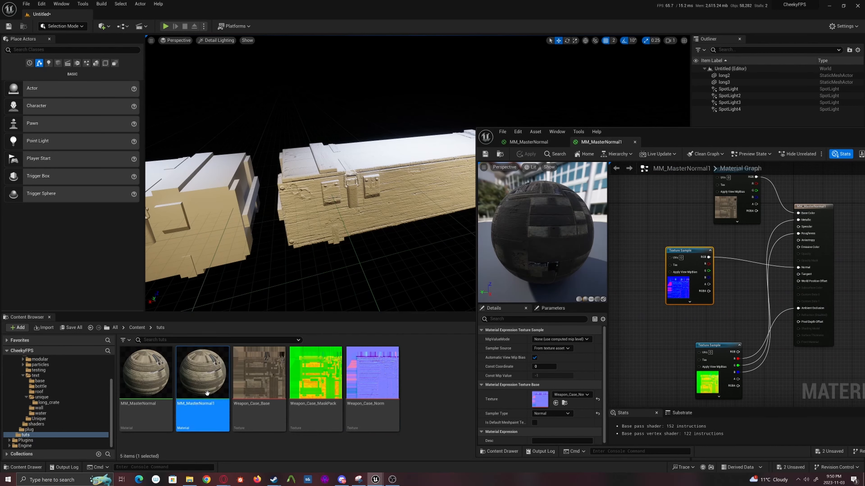
# Step: Apply MM_MasterNormal1 to the left-hand crate and compare both crates' surface detail from the front and above
pyautogui.moveTo(206, 394); pyautogui.dragTo(220, 247)
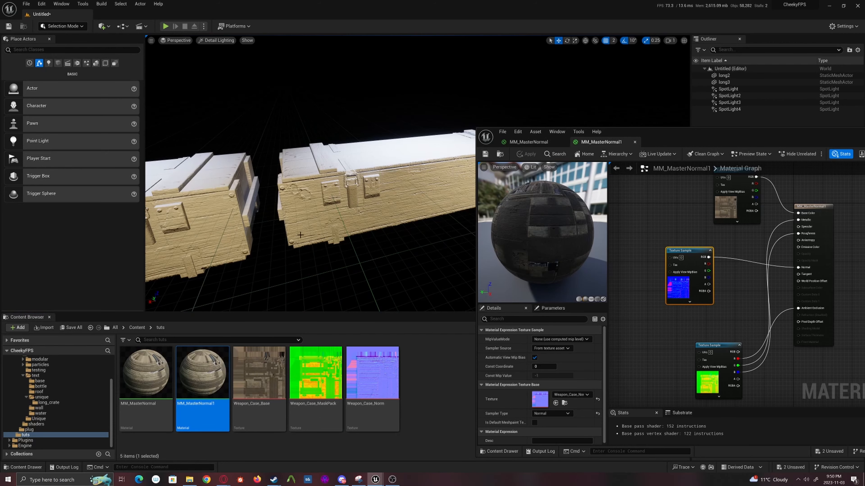
pyautogui.moveTo(356, 187); pyautogui.dragTo(356, 187, button='right')
pyautogui.moveTo(646, 131); pyautogui.dragTo(485, 400)
pyautogui.moveTo(448, 246); pyautogui.dragTo(448, 245, button='right')
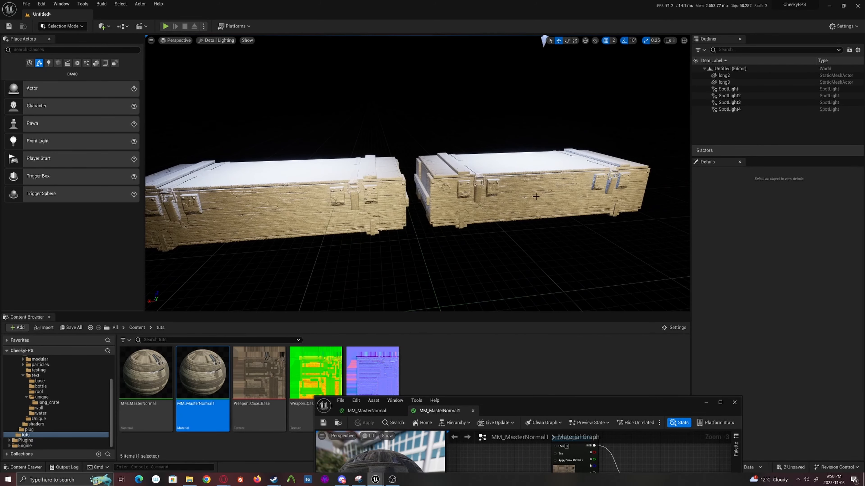
pyautogui.moveTo(447, 183); pyautogui.dragTo(446, 182, button='right')
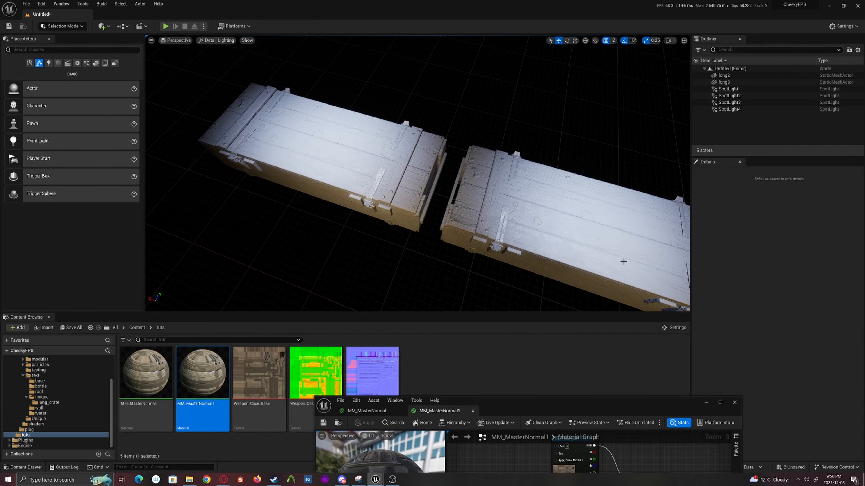
# Step: Bring the material editor back over the level and review the texture connections in MM_MasterNormal1
pyautogui.moveTo(607, 406); pyautogui.dragTo(628, 218)
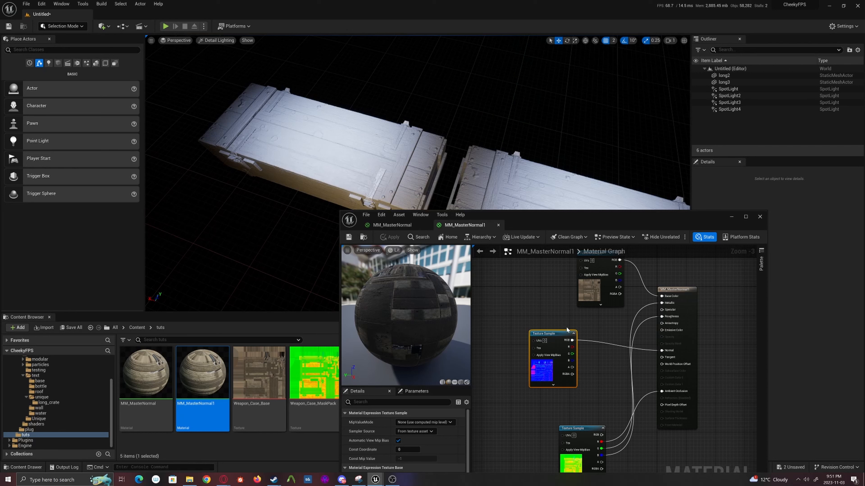
pyautogui.moveTo(594, 338)
pyautogui.mouseDown(button='right')
pyautogui.moveTo(556, 299)
pyautogui.moveTo(557, 288)
pyautogui.moveTo(604, 296)
pyautogui.moveTo(574, 306)
pyautogui.moveTo(600, 343)
pyautogui.mouseUp(button='right')
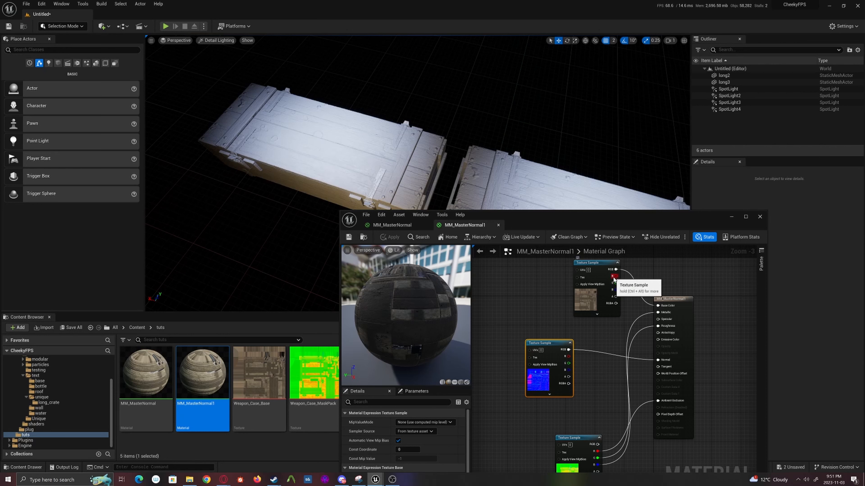
# Step: Examine how the mask Texture Sample's channels feed the Metallic, Roughness and Ambient Occlusion inputs in MM_MasterNormal1
pyautogui.moveTo(609, 379); pyautogui.dragTo(627, 344, button='right')
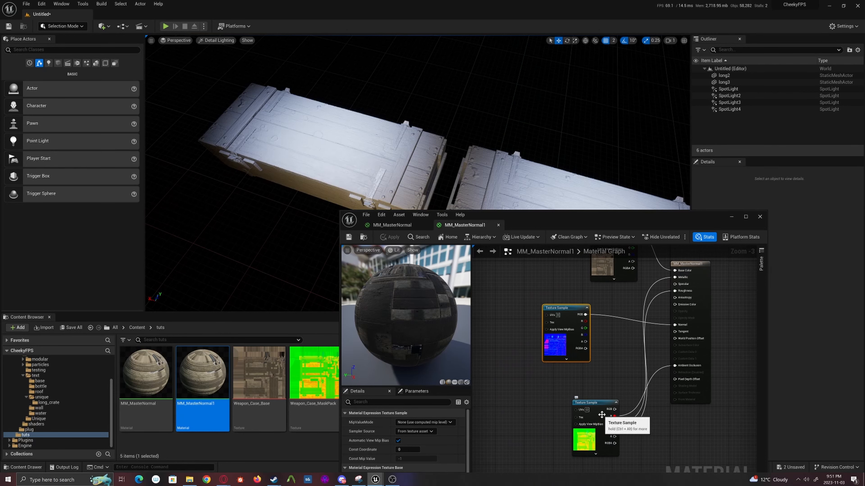
pyautogui.moveTo(608, 368); pyautogui.dragTo(571, 339, button='right')
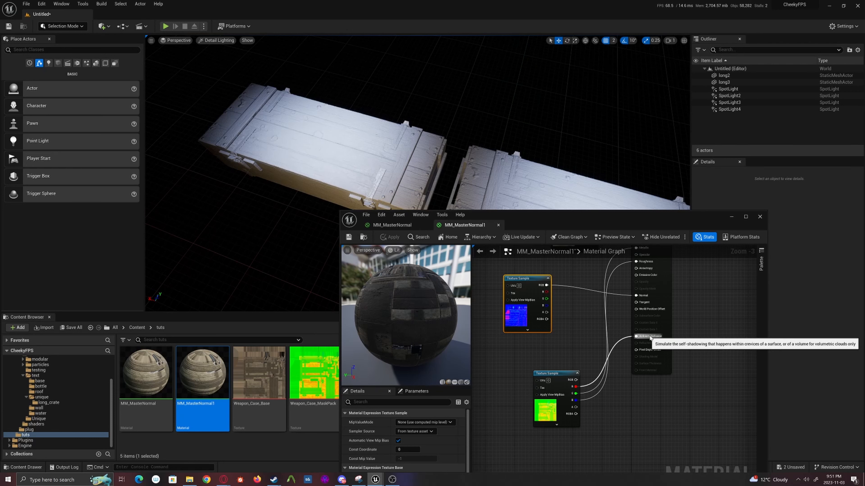
pyautogui.moveTo(562, 348); pyautogui.dragTo(588, 341, button='right')
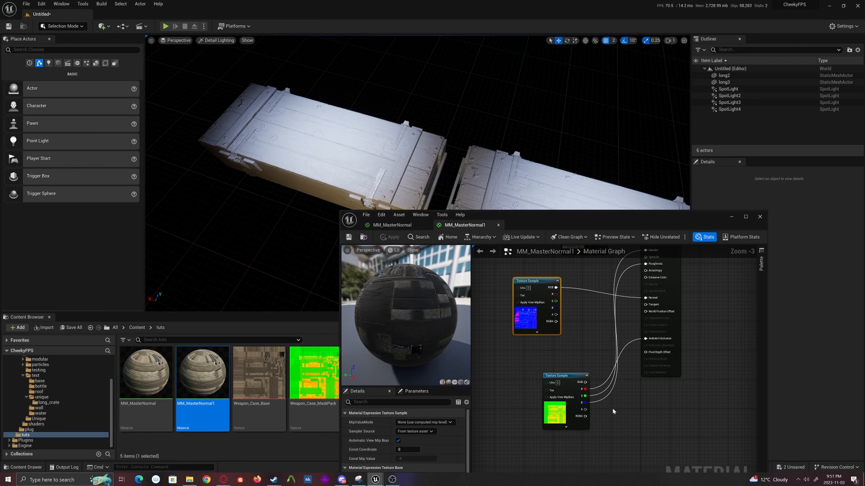
pyautogui.moveTo(592, 378); pyautogui.dragTo(608, 393, button='right')
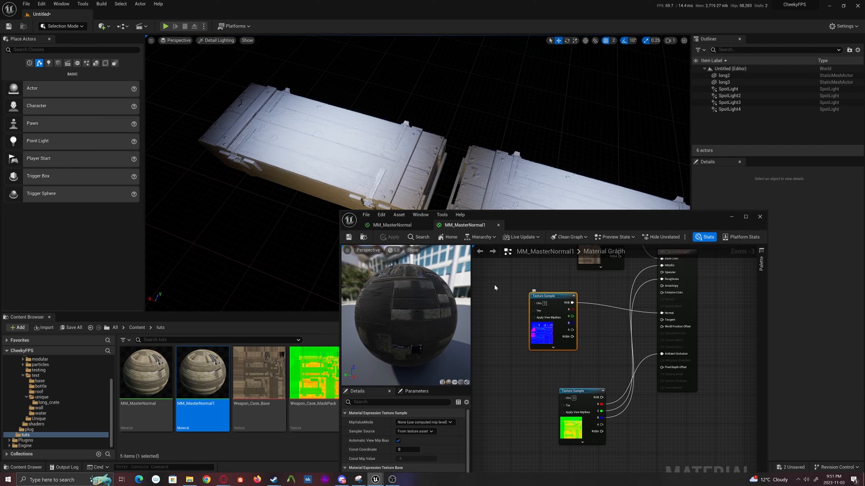
# Step: Return to the MM_MasterNormal graph and examine the normal node chain through AppendMany together with the mask Texture Sample's connections
pyautogui.click(394, 225)
pyautogui.scroll(2, 581, 341)
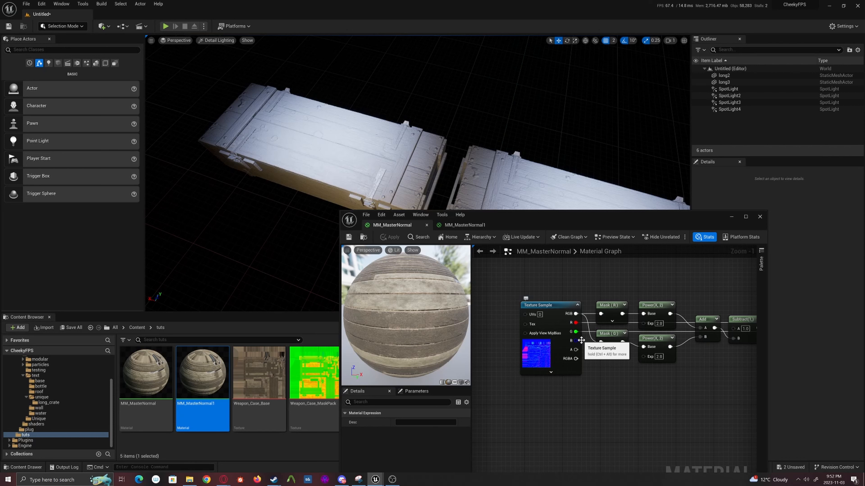
pyautogui.moveTo(583, 344); pyautogui.dragTo(497, 341, button='right')
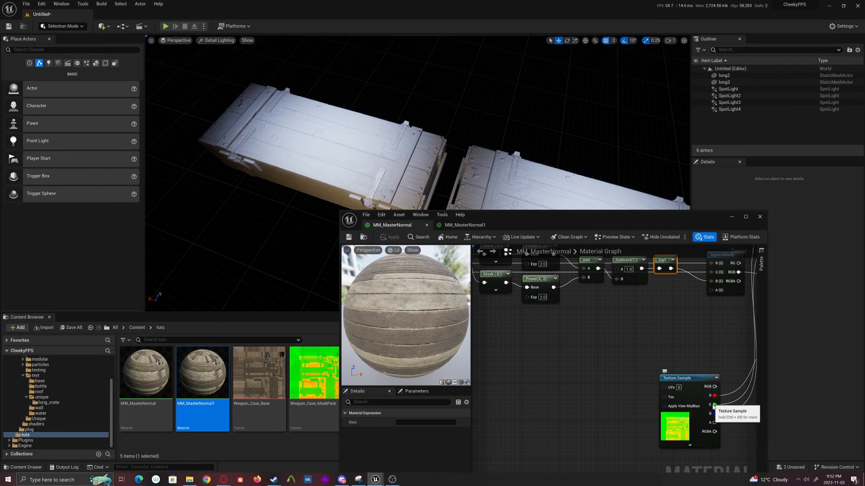
pyautogui.moveTo(628, 371); pyautogui.dragTo(659, 390, button='right')
pyautogui.scroll(-2, 653, 341)
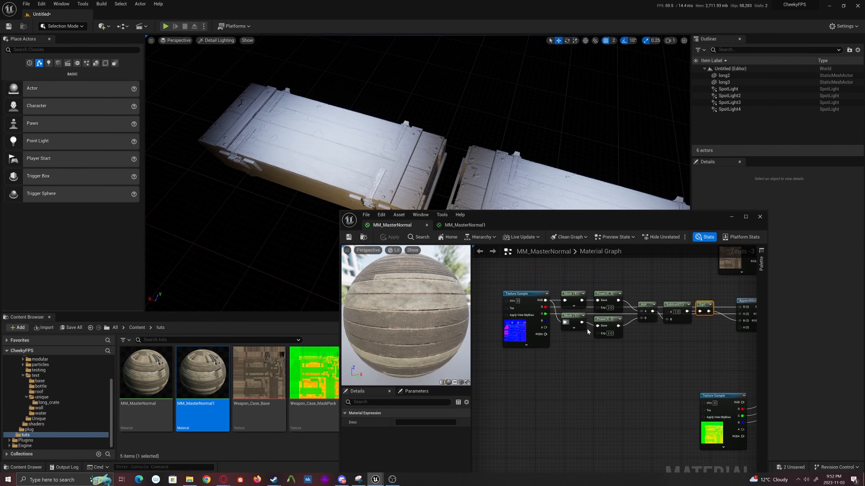
pyautogui.moveTo(635, 367); pyautogui.dragTo(586, 341, button='right')
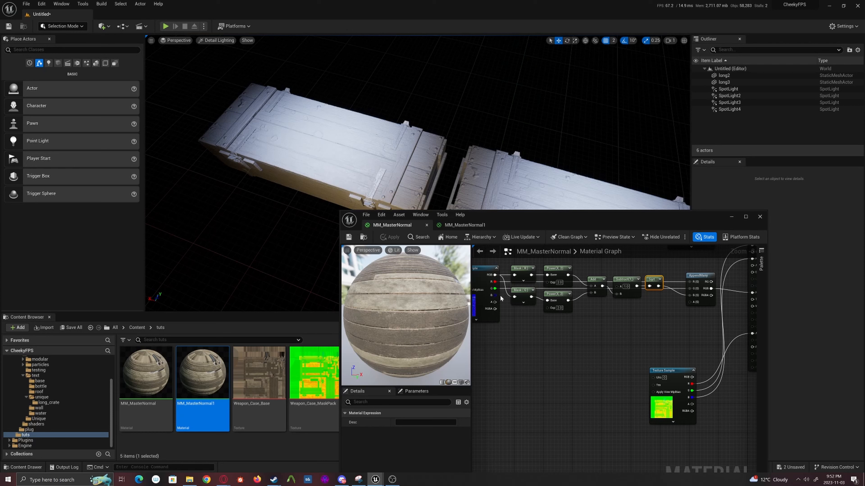
pyautogui.moveTo(553, 343); pyautogui.dragTo(584, 360, button='right')
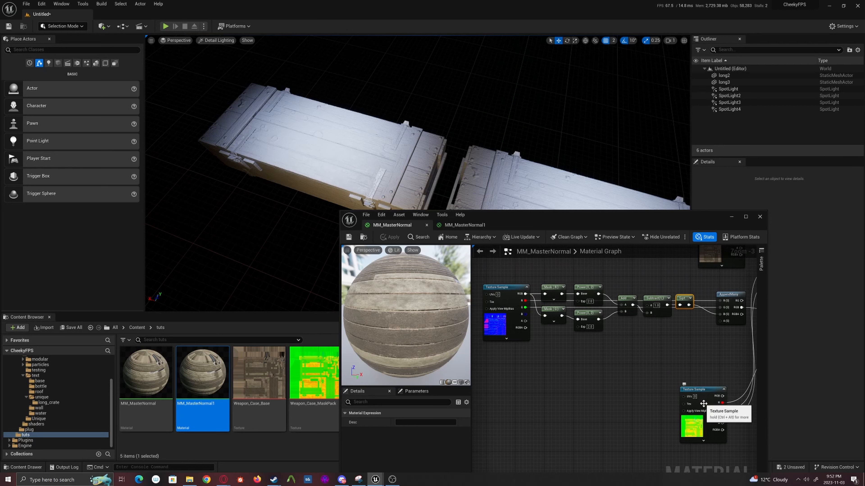
pyautogui.moveTo(622, 363); pyautogui.dragTo(594, 364, button='right')
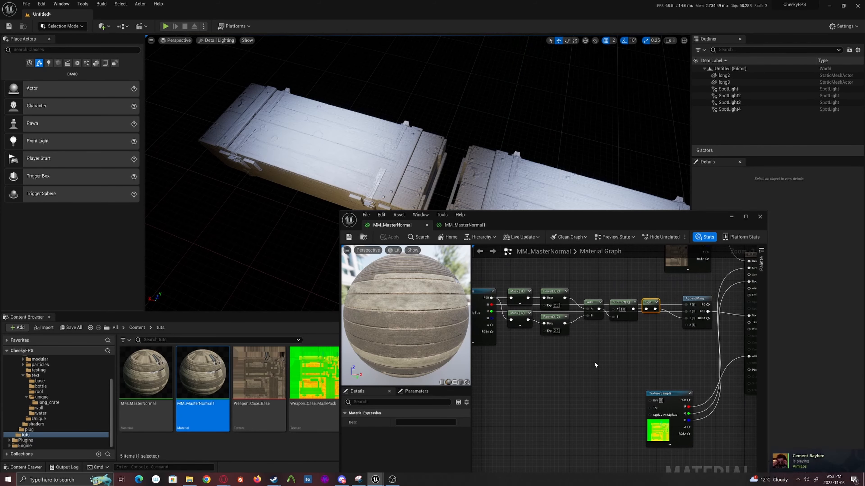